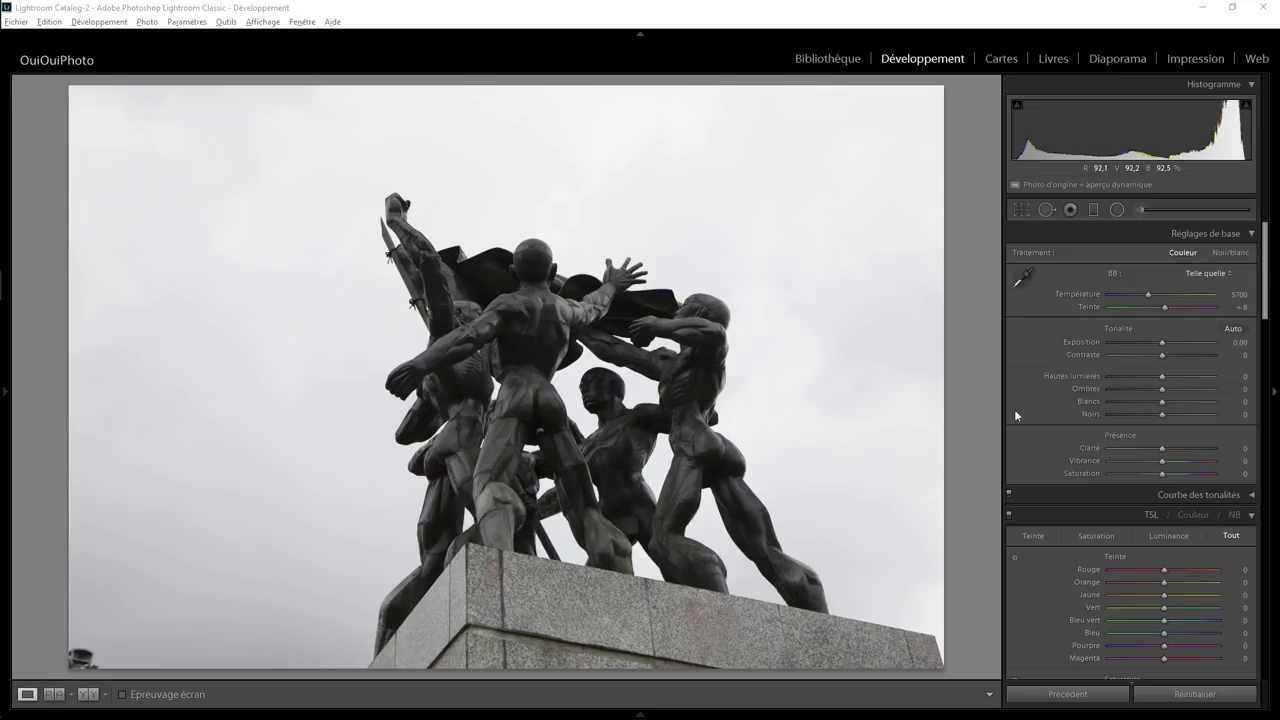
- Convert the photo to black and white and set Dehaze to +100
left_click(1231, 253)
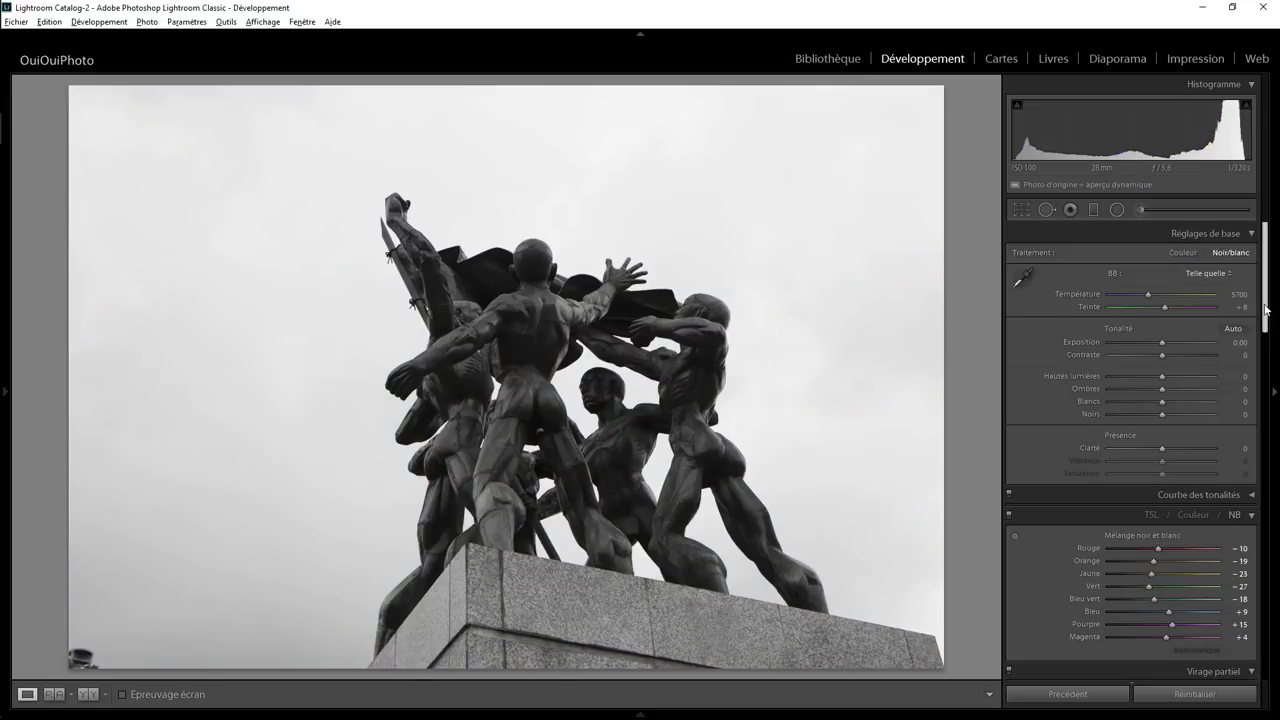
left_click_drag(1266, 310, 1266, 625)
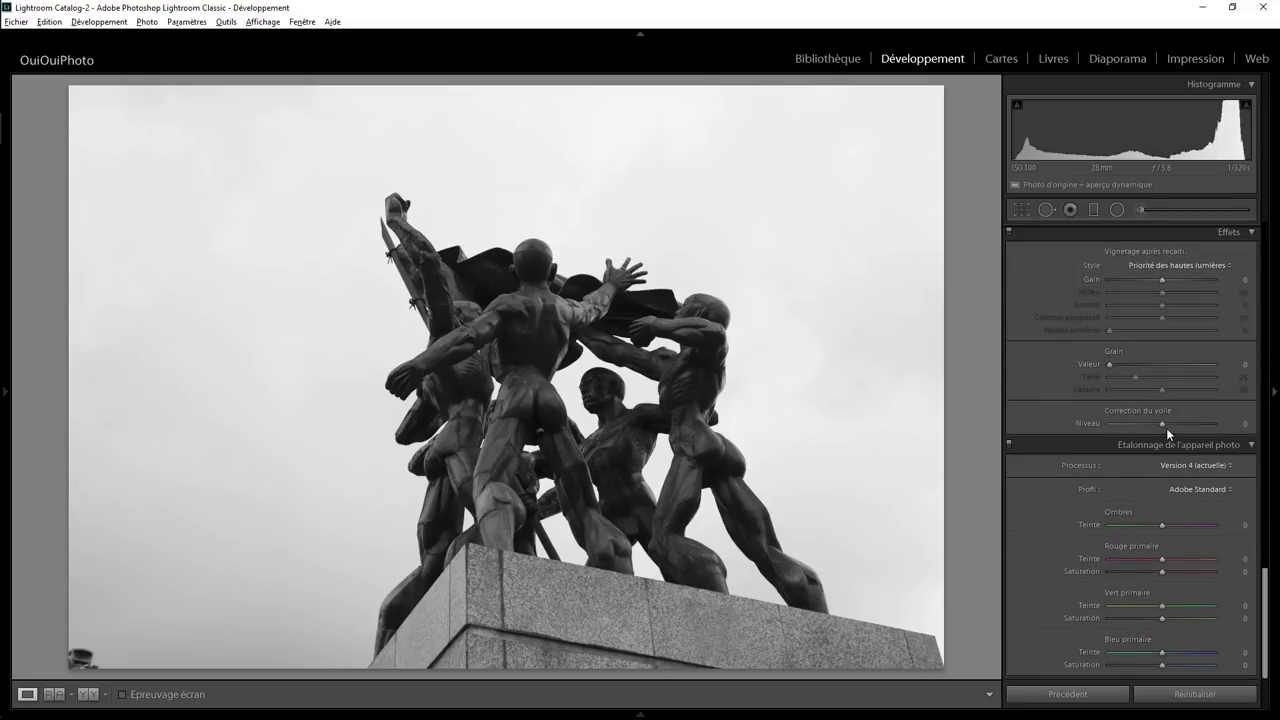
left_click_drag(1162, 424, 1225, 421)
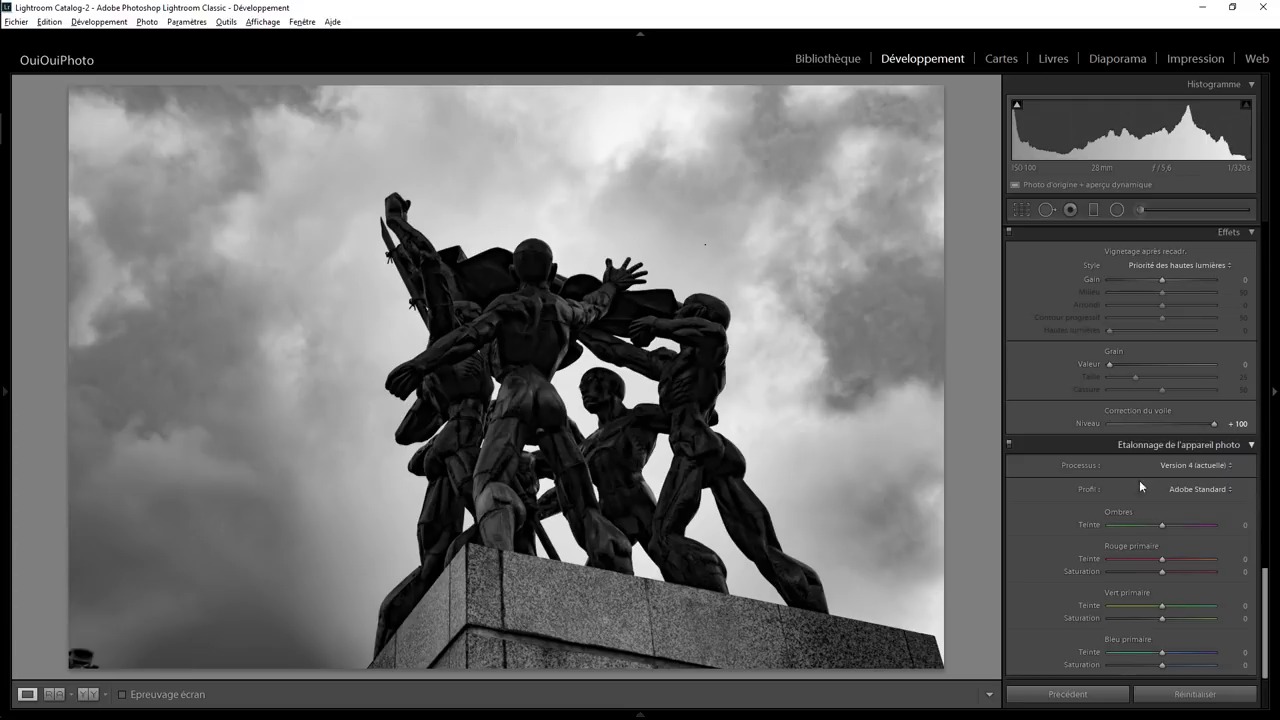
- Raise Clarity to +59 and check the detail at 1:1
left_click_drag(1266, 585, 1266, 240)
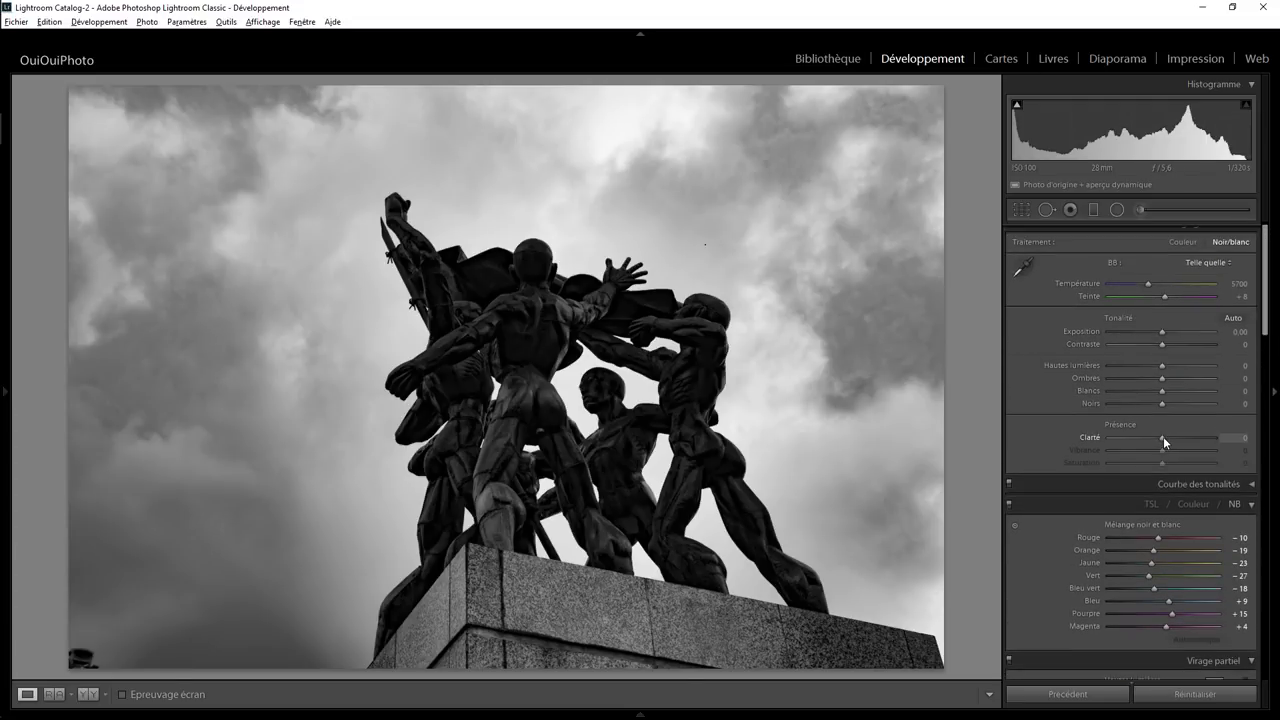
left_click_drag(1166, 436, 1194, 430)
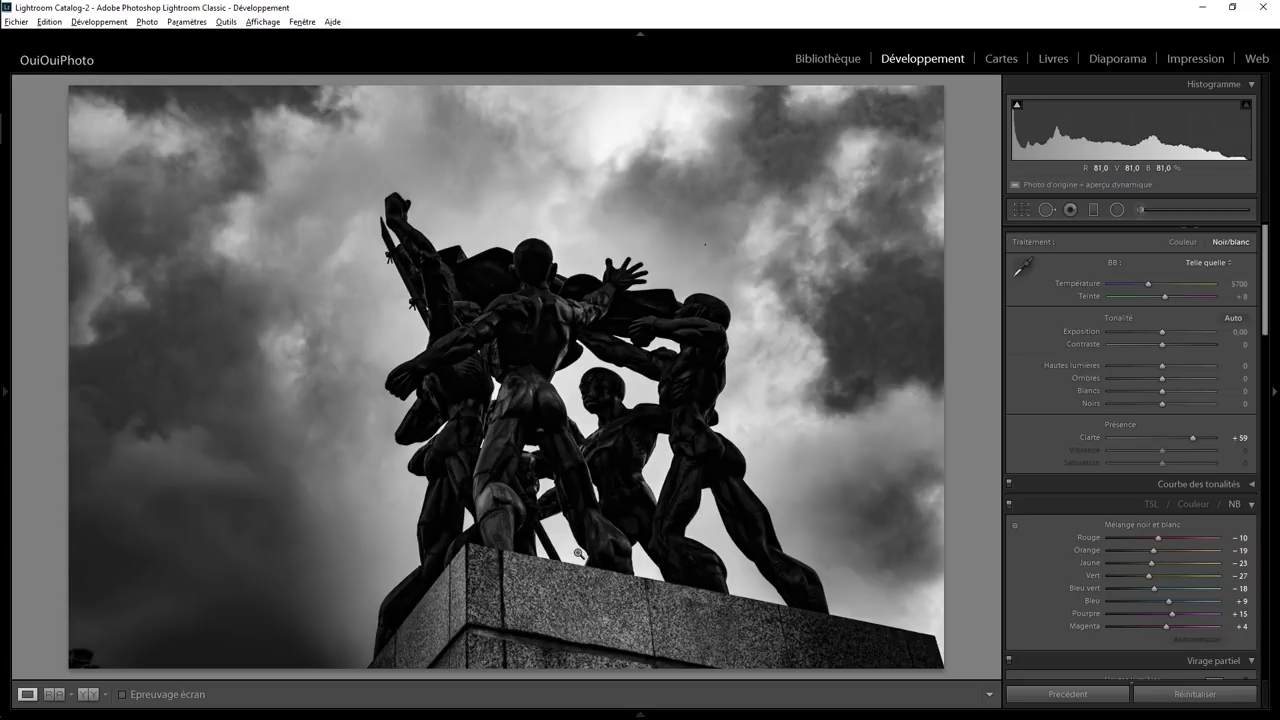
left_click(825, 339)
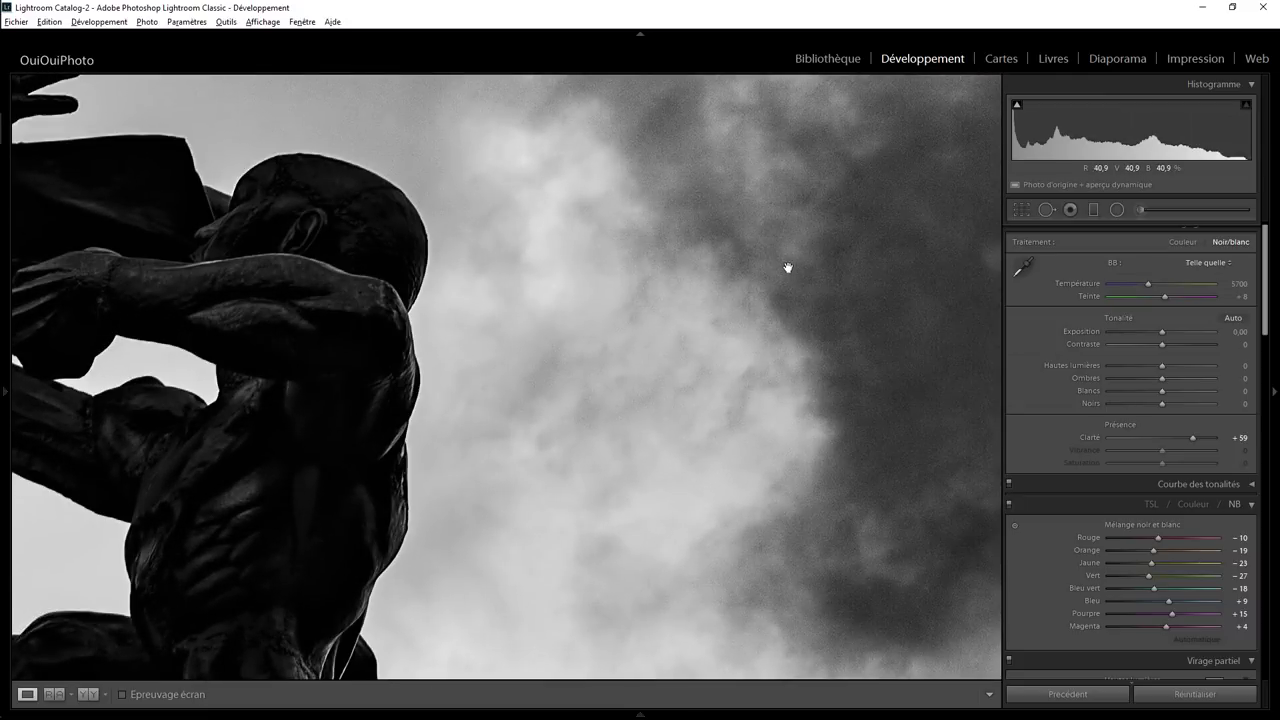
left_click(808, 266)
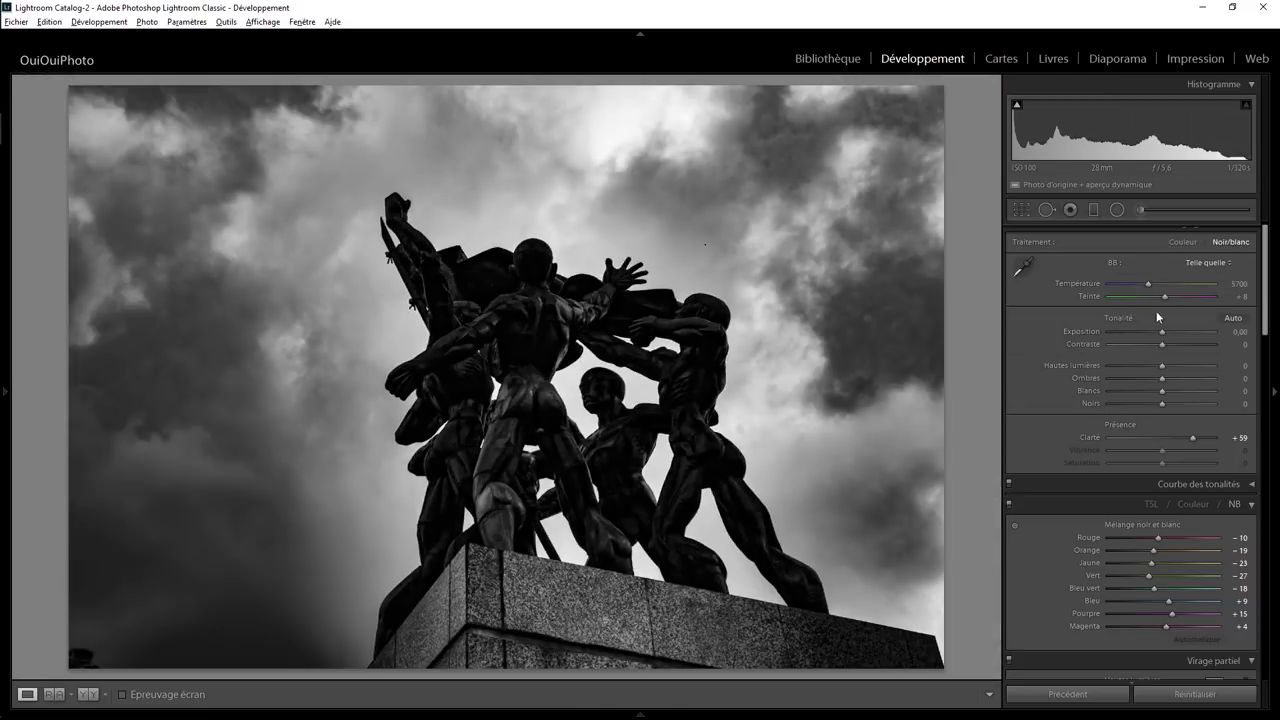
left_click_drag(1266, 300, 1266, 455)
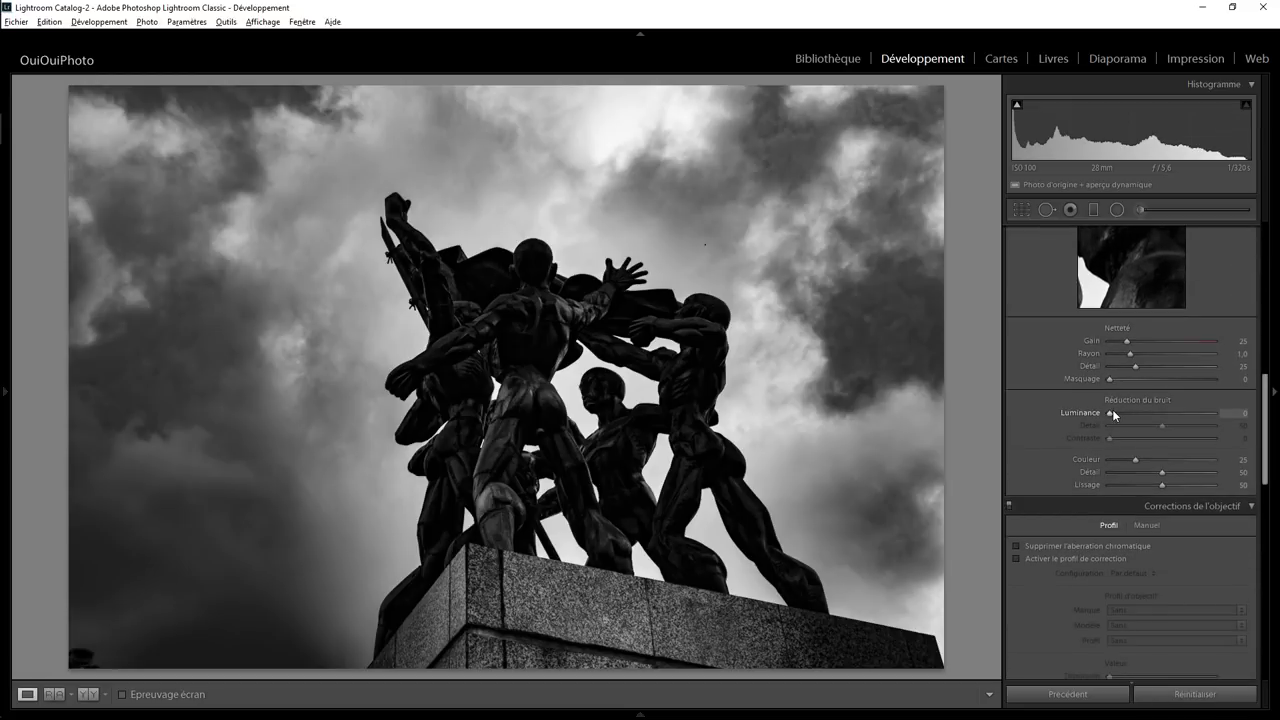
- Set luminance noise reduction to 39 and heal two sky spots and the bottom-left corner
left_click_drag(1110, 411, 1140, 413)
left_click(1150, 413)
left_click(1046, 209)
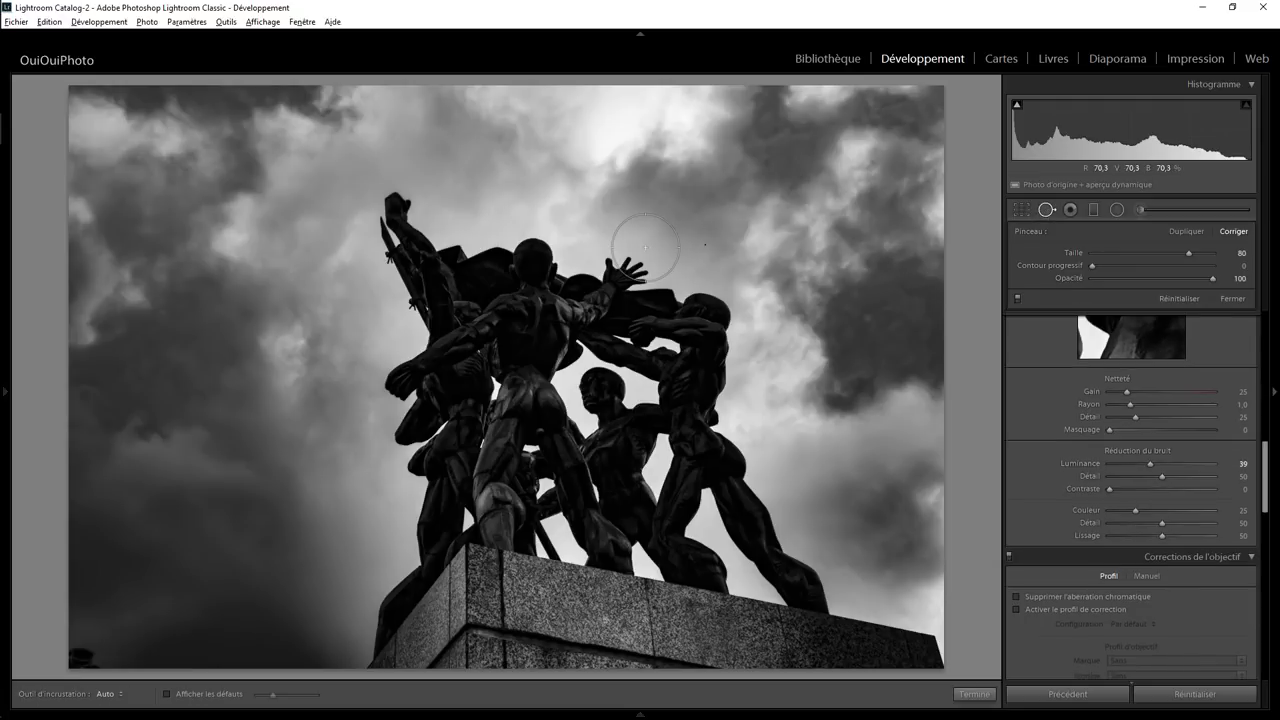
scroll(715, 240, "down", 3)
left_click(706, 243)
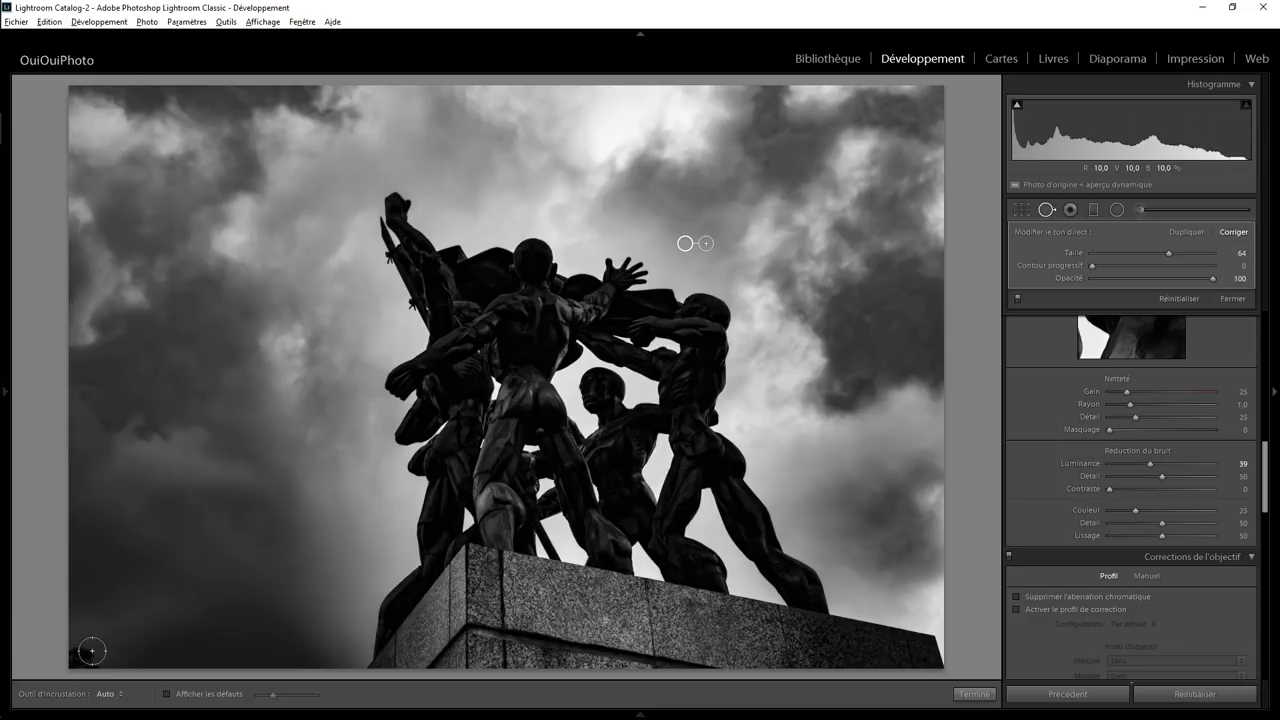
left_click(82, 649)
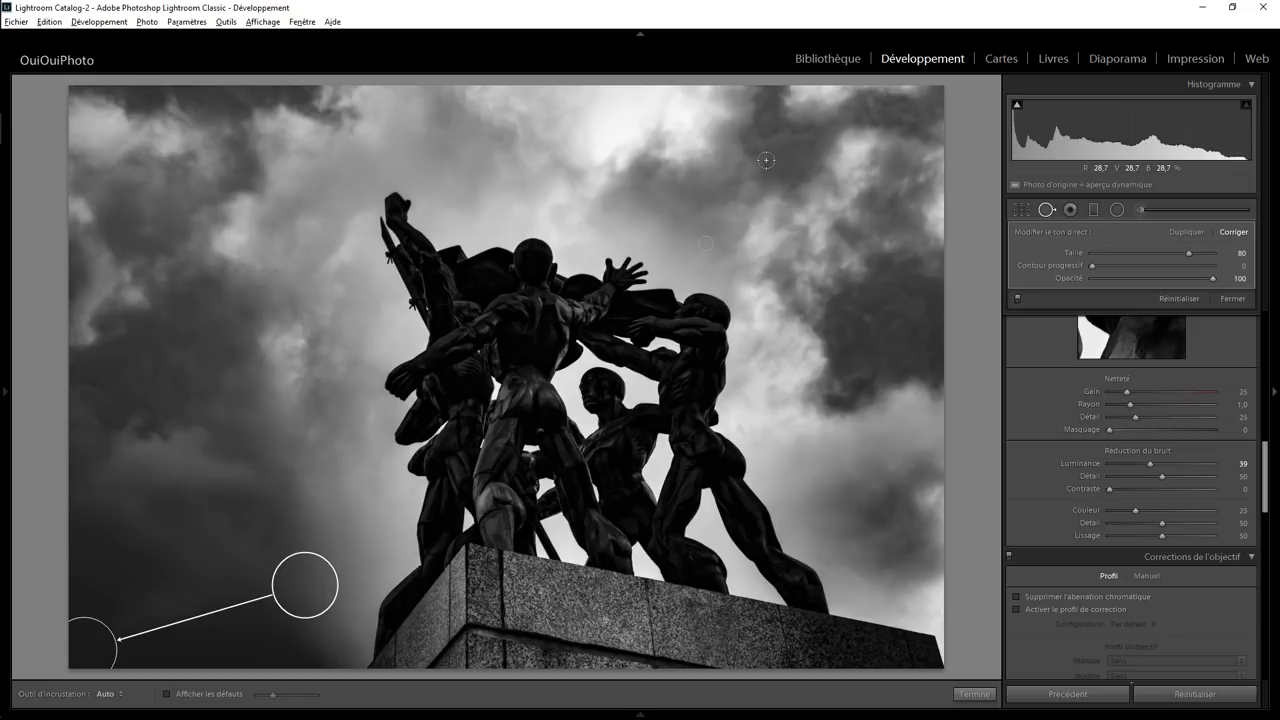
left_click(765, 160)
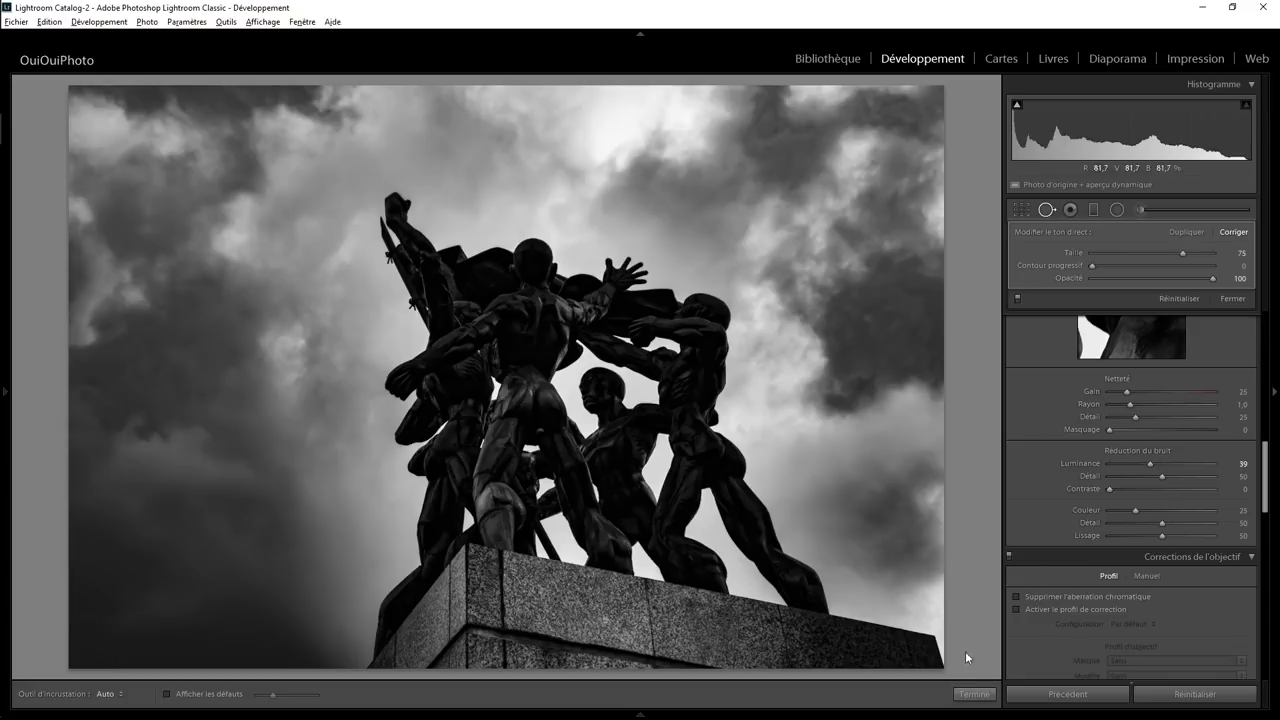
left_click(979, 692)
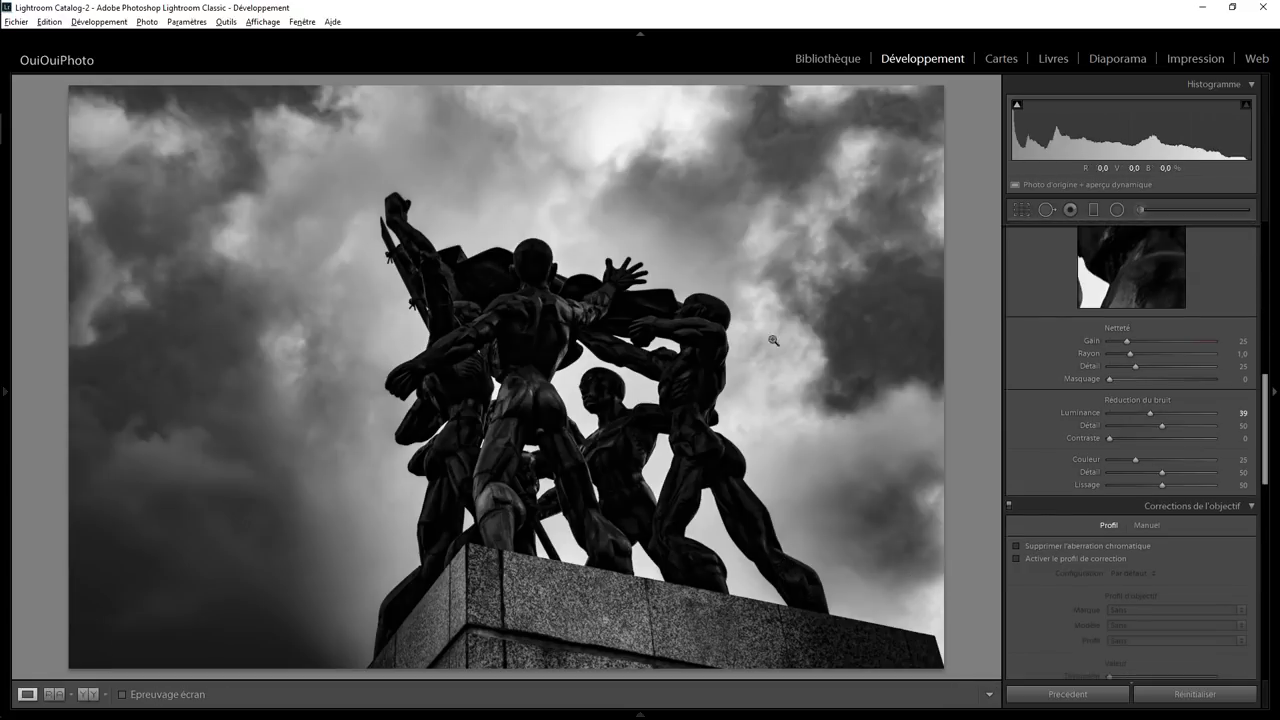
- Paint an Adjustment Brush mask over the whole statue and pedestal
left_click(1140, 211)
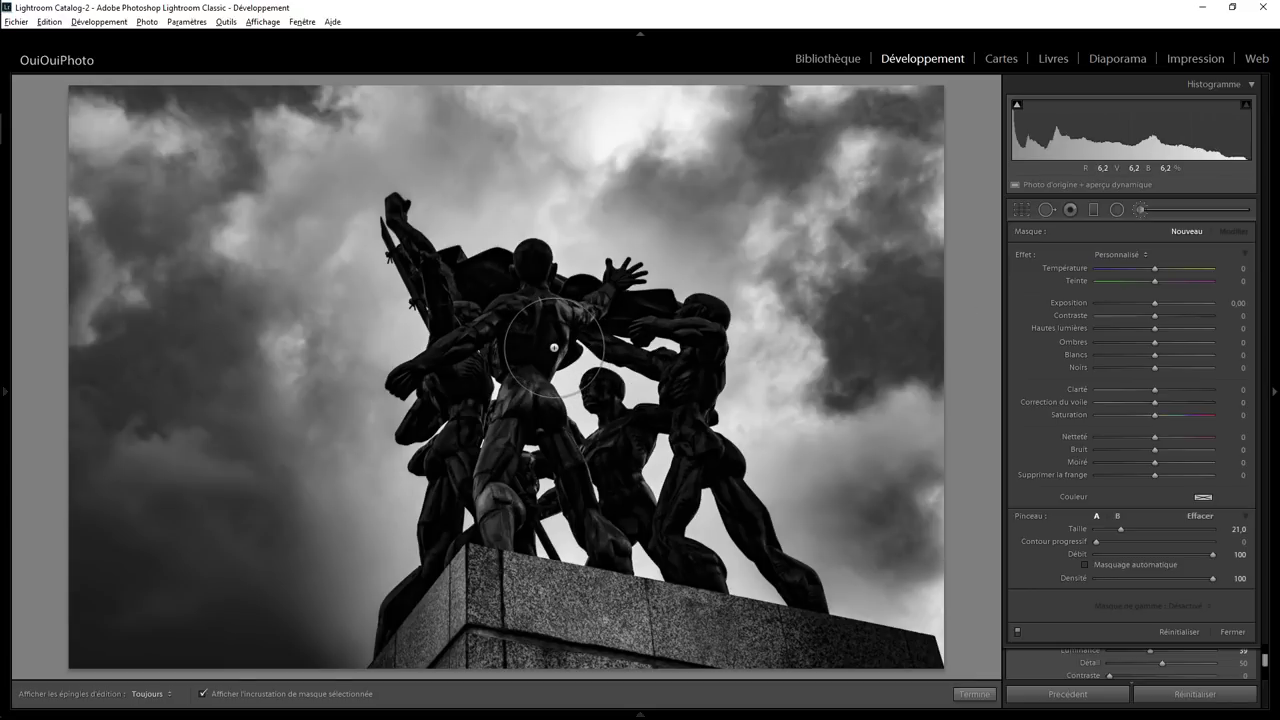
mouse_move(548, 336)
left_mouse_down()
mouse_move(525, 282)
mouse_move(709, 466)
mouse_move(424, 661)
mouse_move(503, 411)
mouse_move(637, 553)
mouse_move(584, 516)
mouse_move(600, 506)
left_mouse_up()
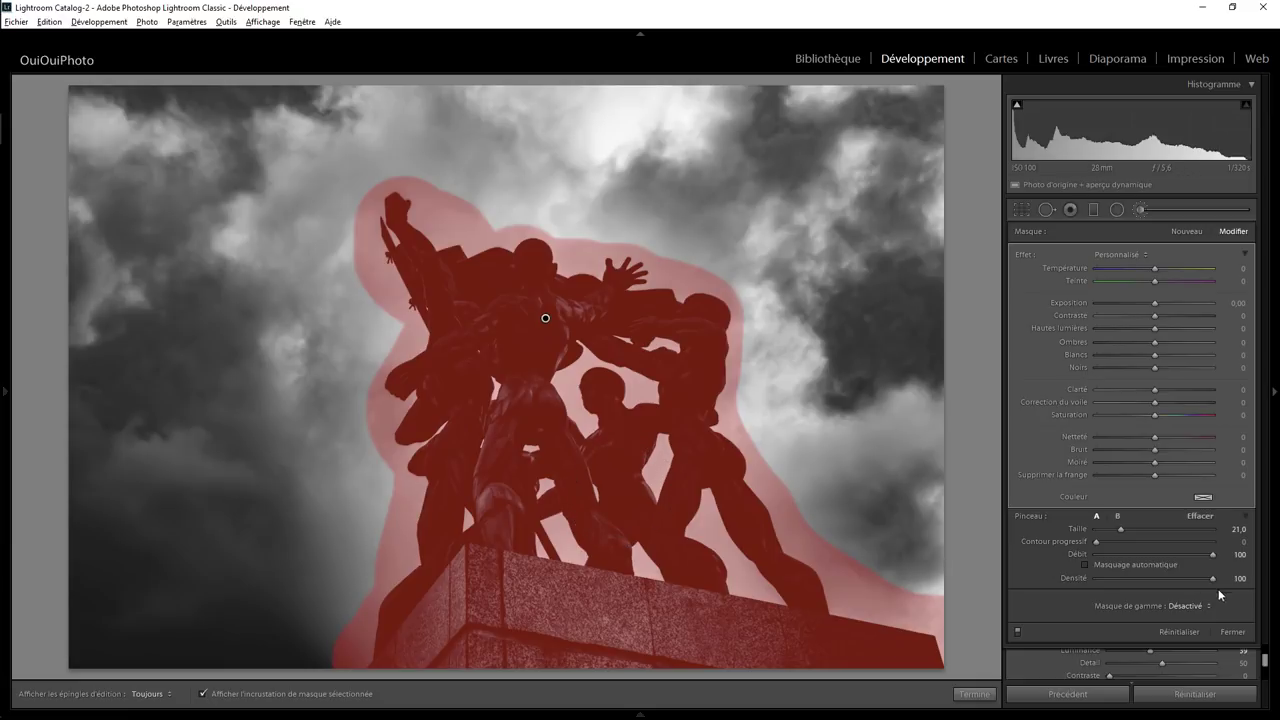
- Limit the statue mask with a Luminance range mask of 0/29
left_click(1190, 607)
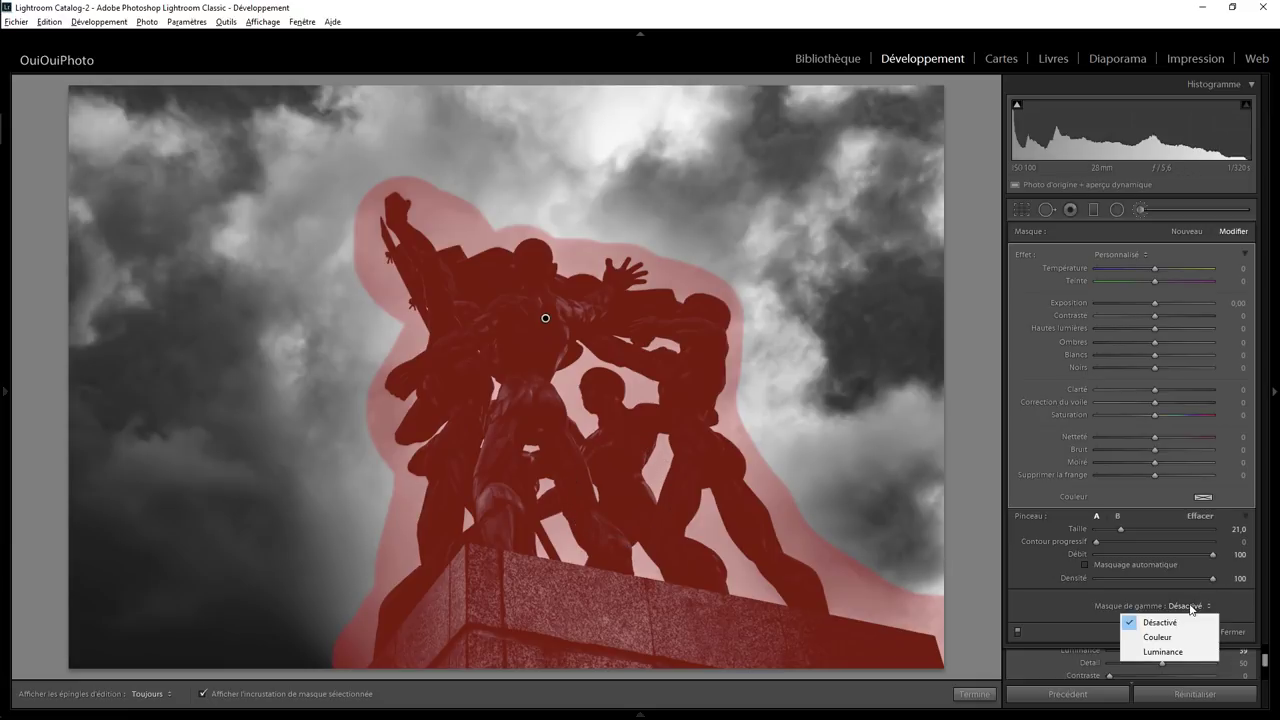
left_click(1160, 652)
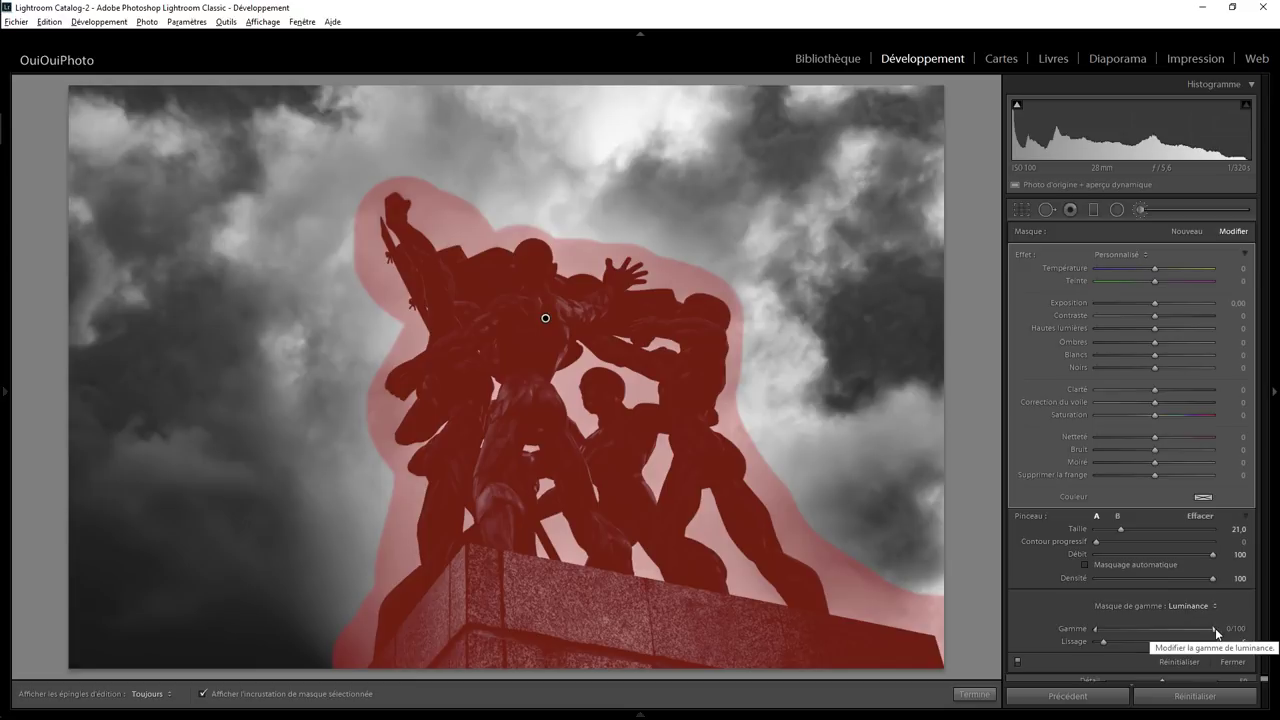
left_click_drag(1216, 632, 1134, 624)
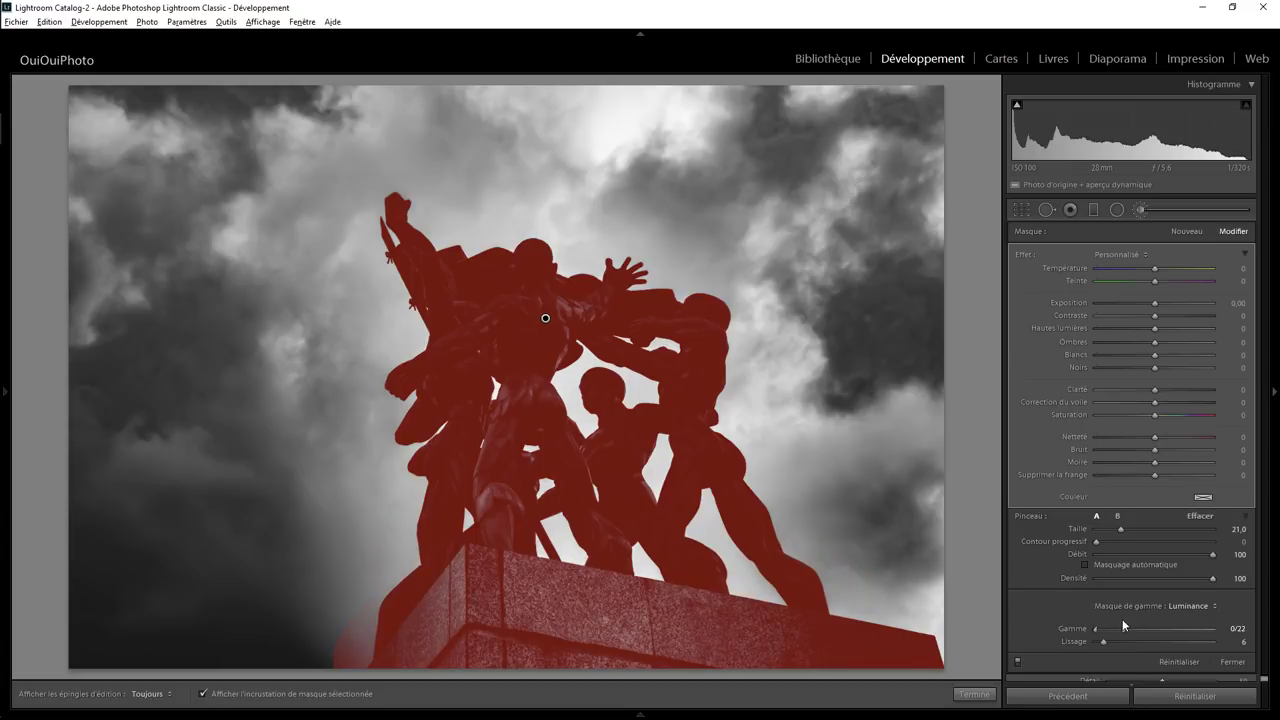
left_click_drag(1123, 625, 1122, 625)
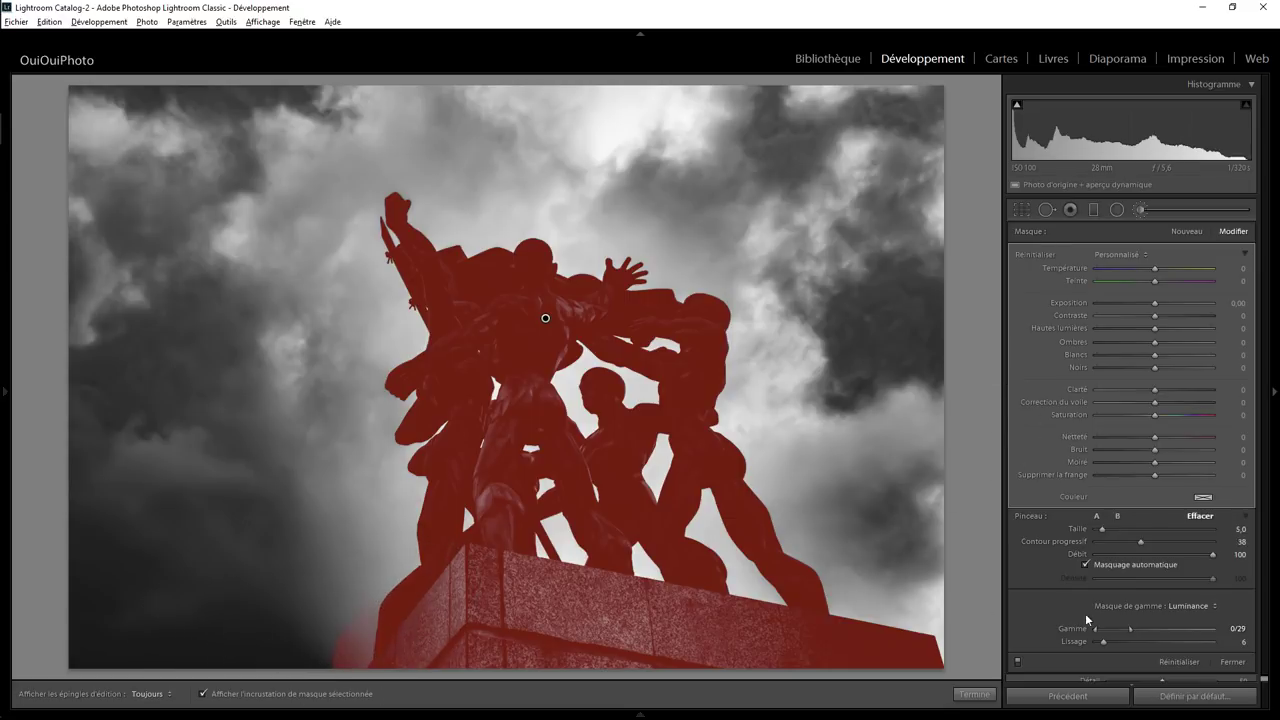
- Erase the leftover mask spill near the pedestal's bottom-left with the Alt eraser
key("alt")
key("h")
mouse_move(338, 659)
left_mouse_down()
mouse_move(364, 608)
mouse_move(356, 664)
left_mouse_up()
key("h")
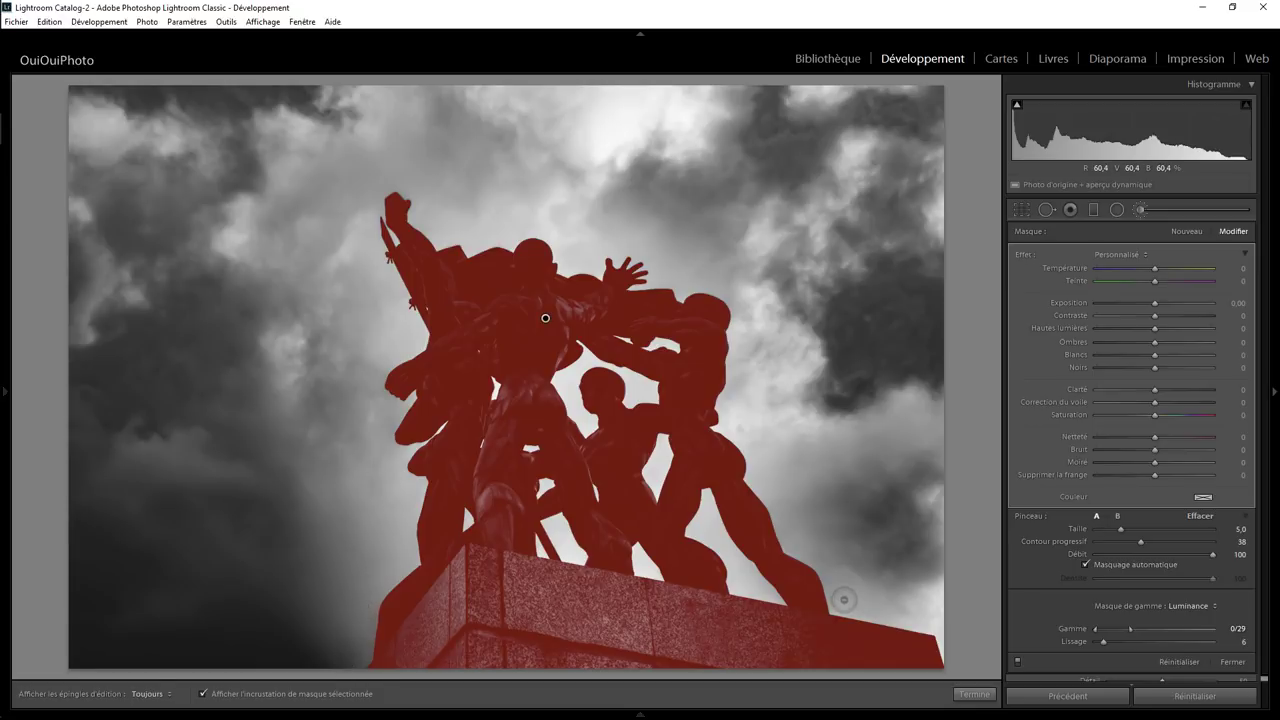
key("alt")
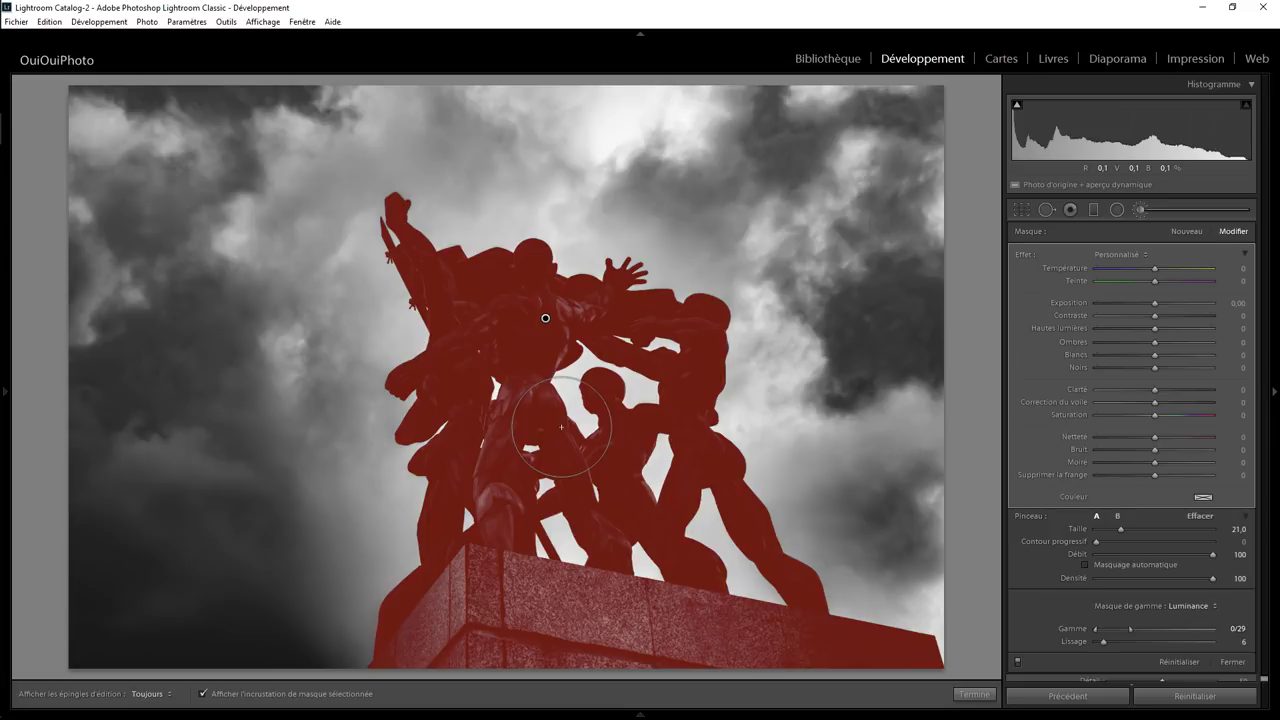
- Give the statue mask Dehaze −77, Clarity 12, Shadows 18 and Highlights 24
key("o")
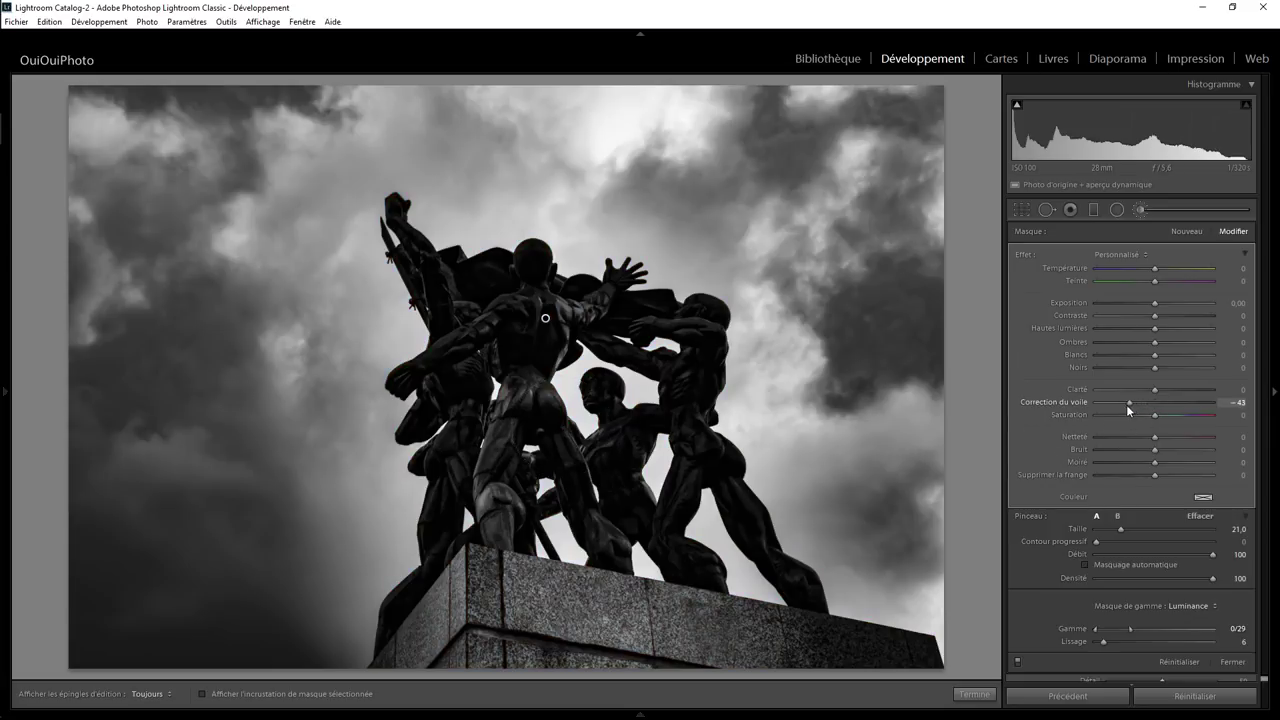
mouse_move(1127, 408)
left_mouse_down()
mouse_move(1102, 400)
mouse_move(1161, 390)
left_mouse_up()
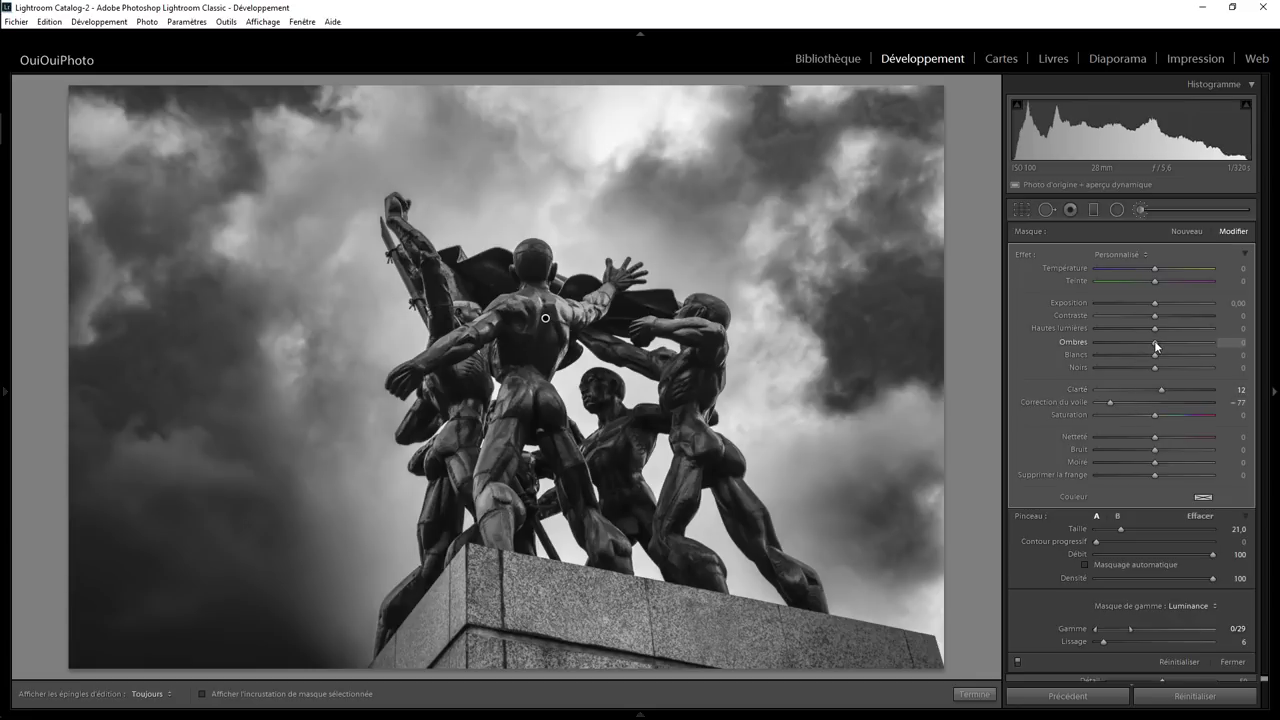
left_click_drag(1156, 345, 1163, 345)
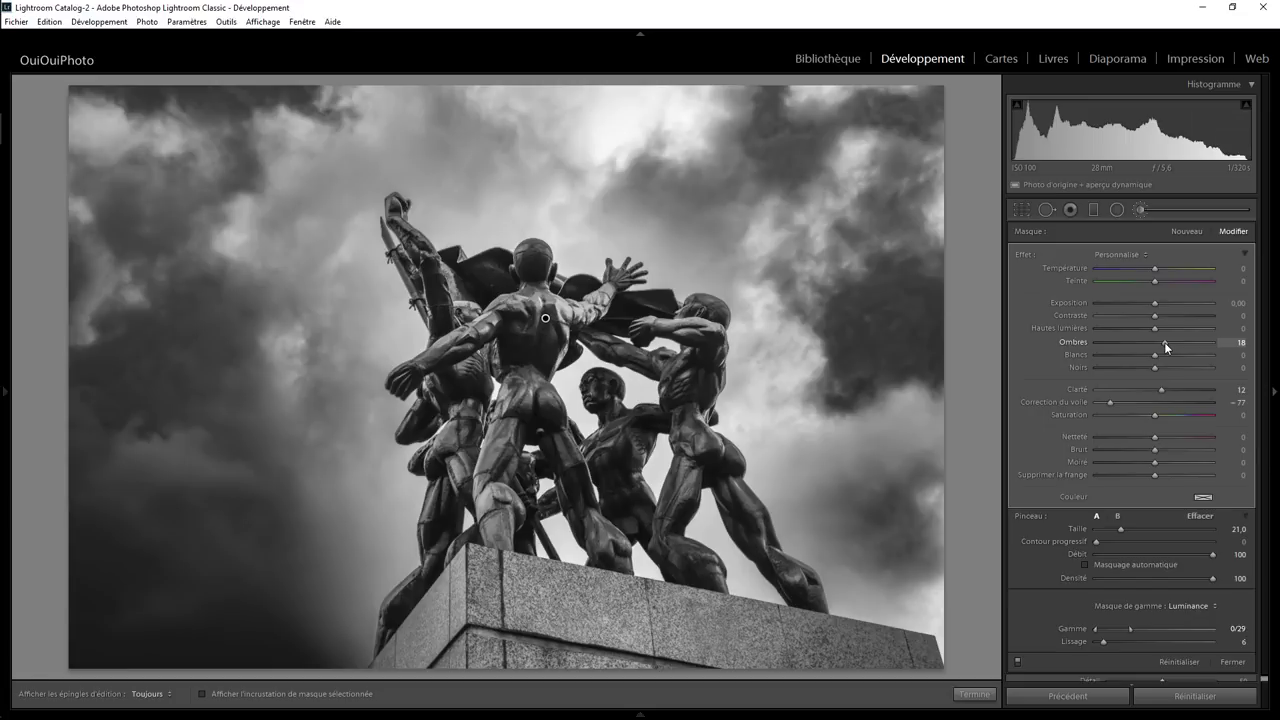
left_click_drag(1155, 329, 1169, 327)
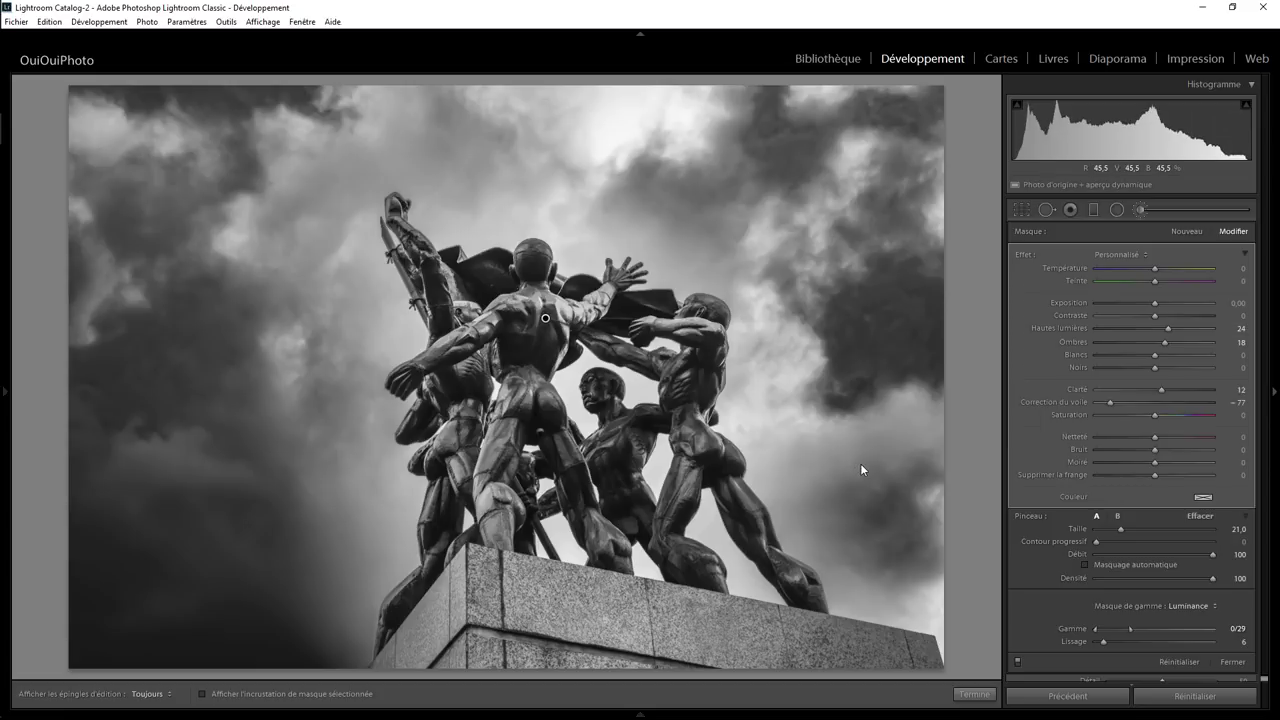
- Finish the brush adjustments and darken the photo's edges with a vignette
left_click(975, 694)
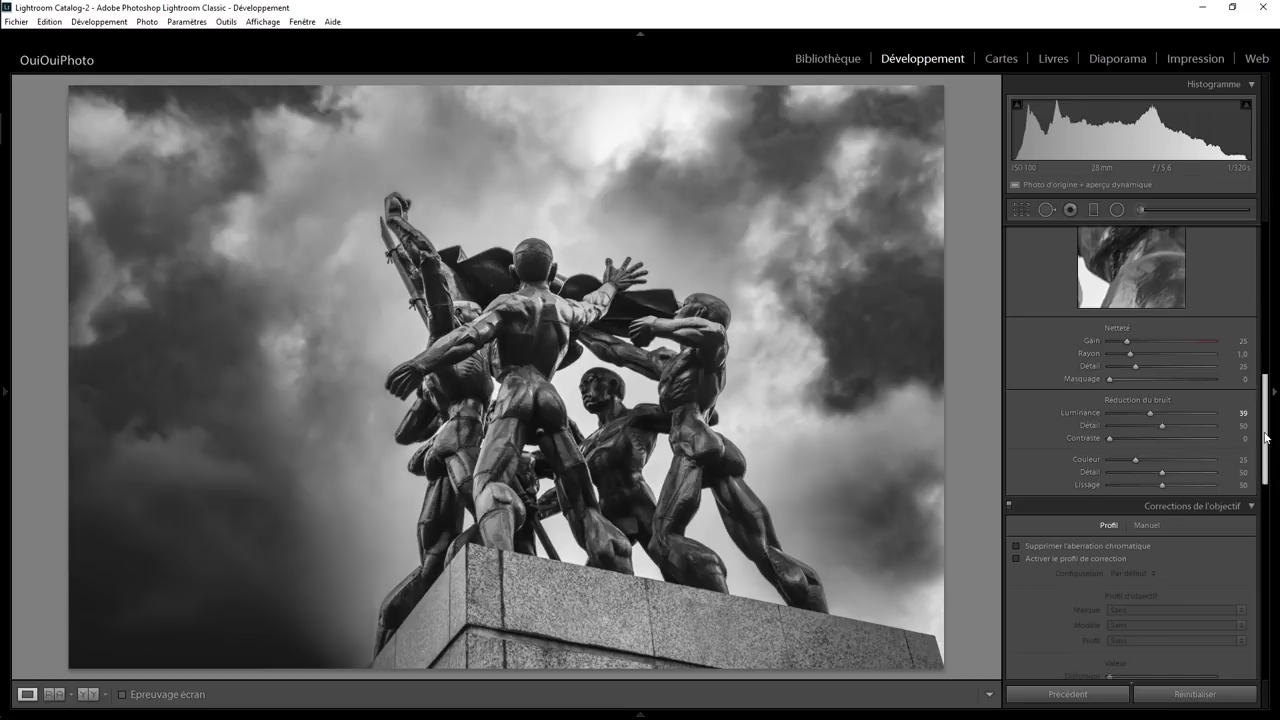
left_click_drag(1266, 437, 1266, 577)
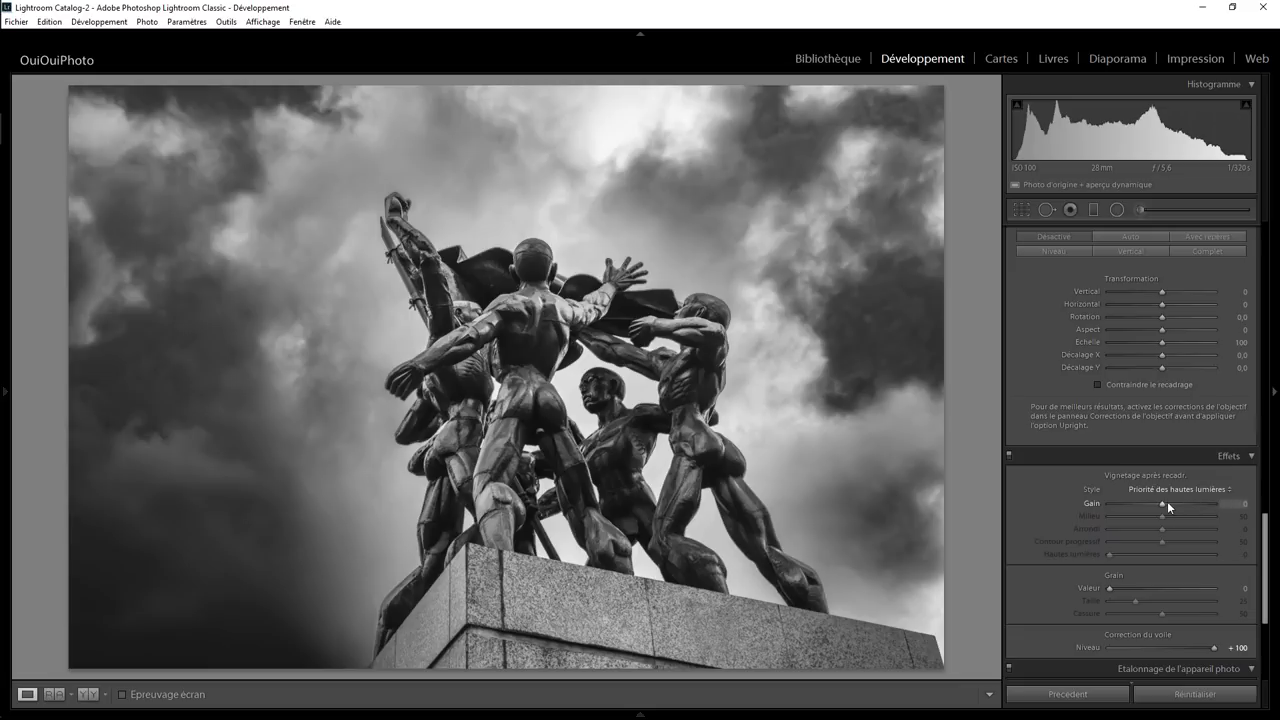
left_click_drag(1159, 503, 1153, 506)
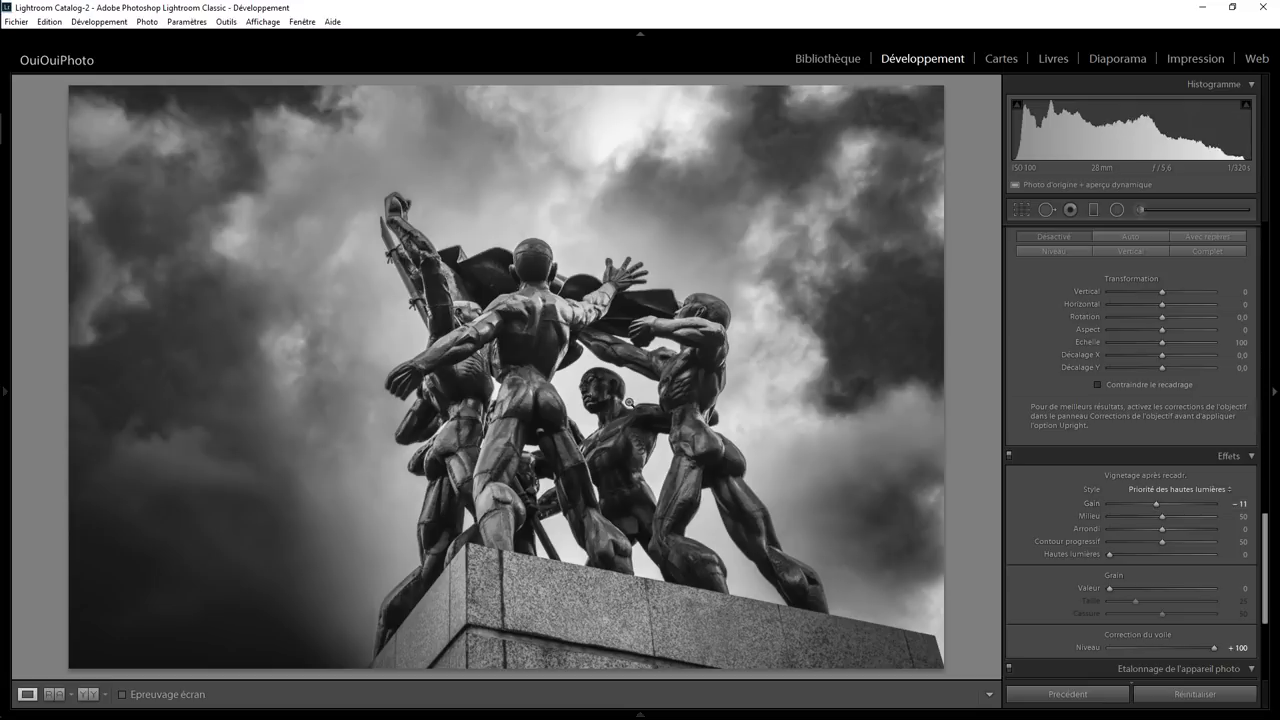
- Add an inverted radial filter around the statue lifting Shadows by 25
left_click(1116, 211)
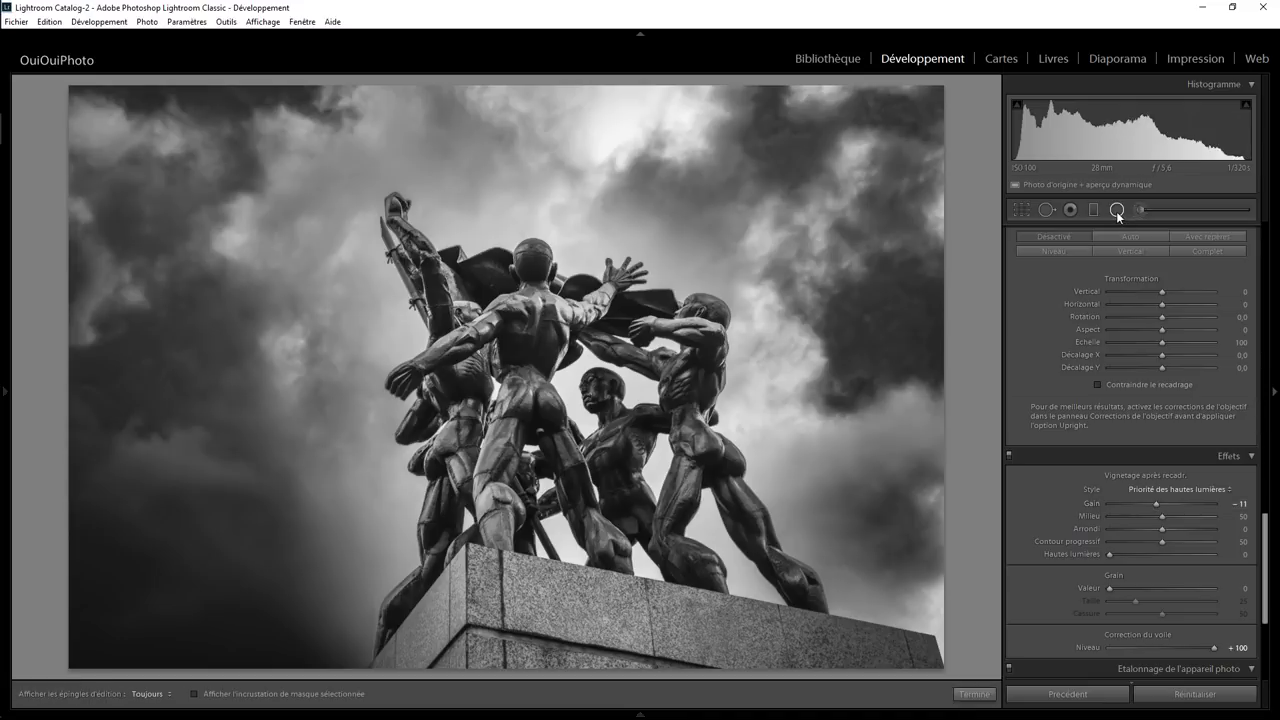
left_click_drag(595, 391, 625, 427)
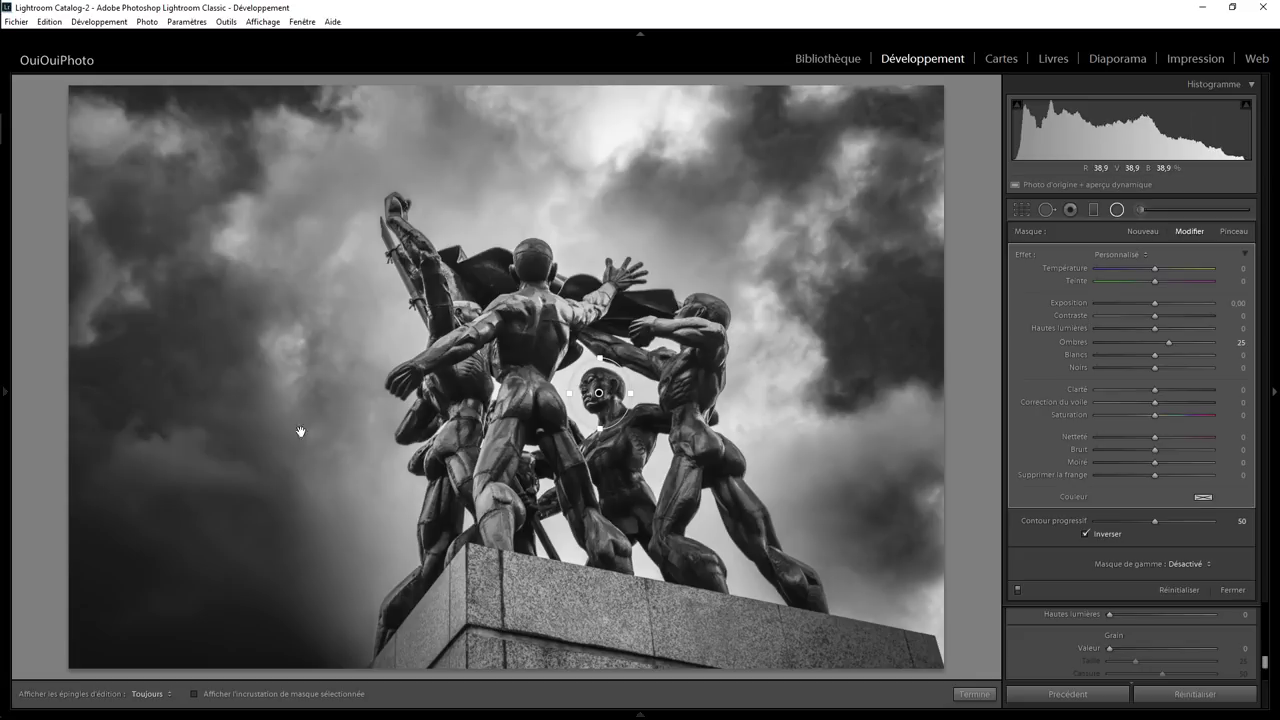
left_click(973, 693)
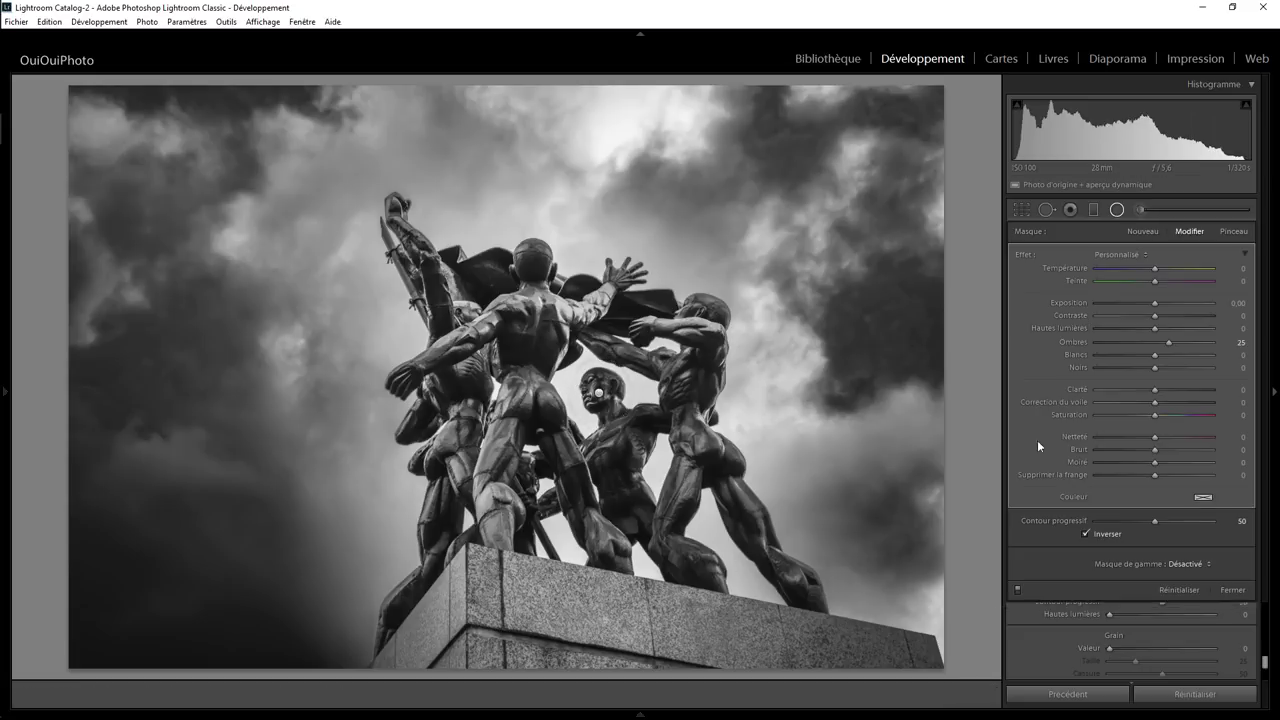
key("shift+m")
left_click(1118, 211)
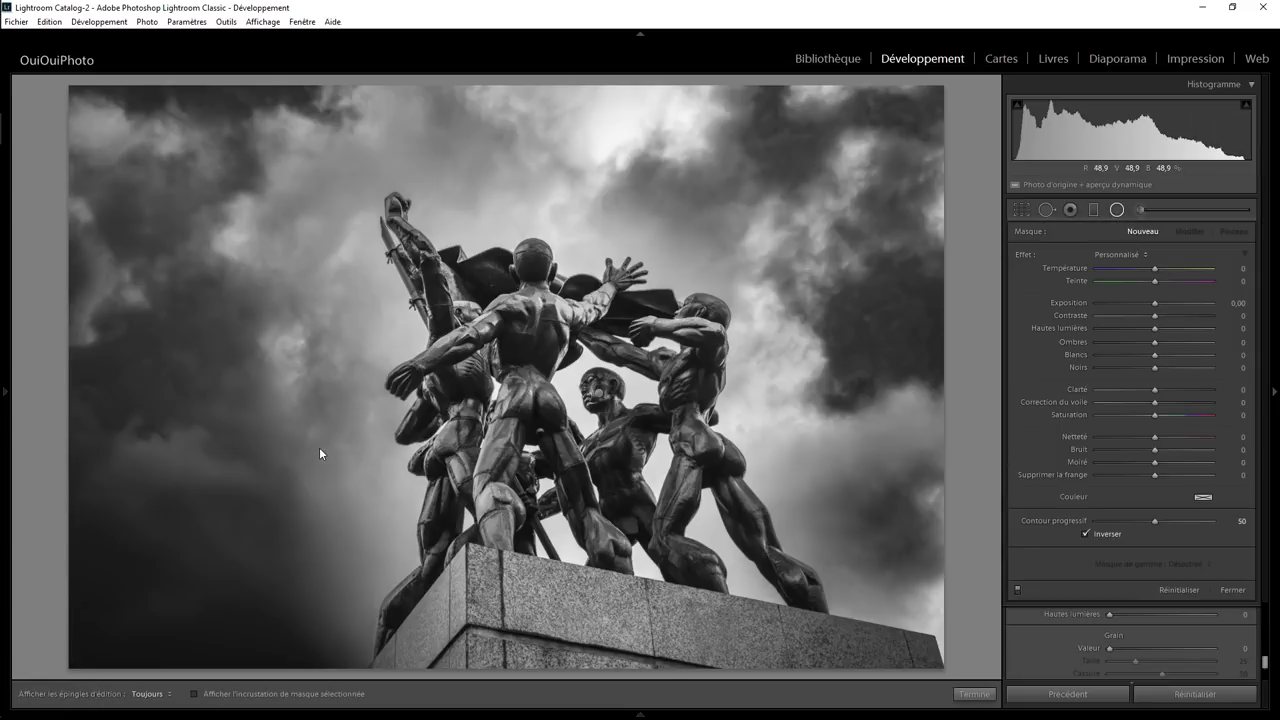
- Draw a tall radial filter left of the pedestal with Exposure −0.81
mouse_move(355, 405)
left_mouse_down()
mouse_move(400, 508)
mouse_move(442, 563)
left_mouse_up()
left_click_drag(352, 406, 361, 514)
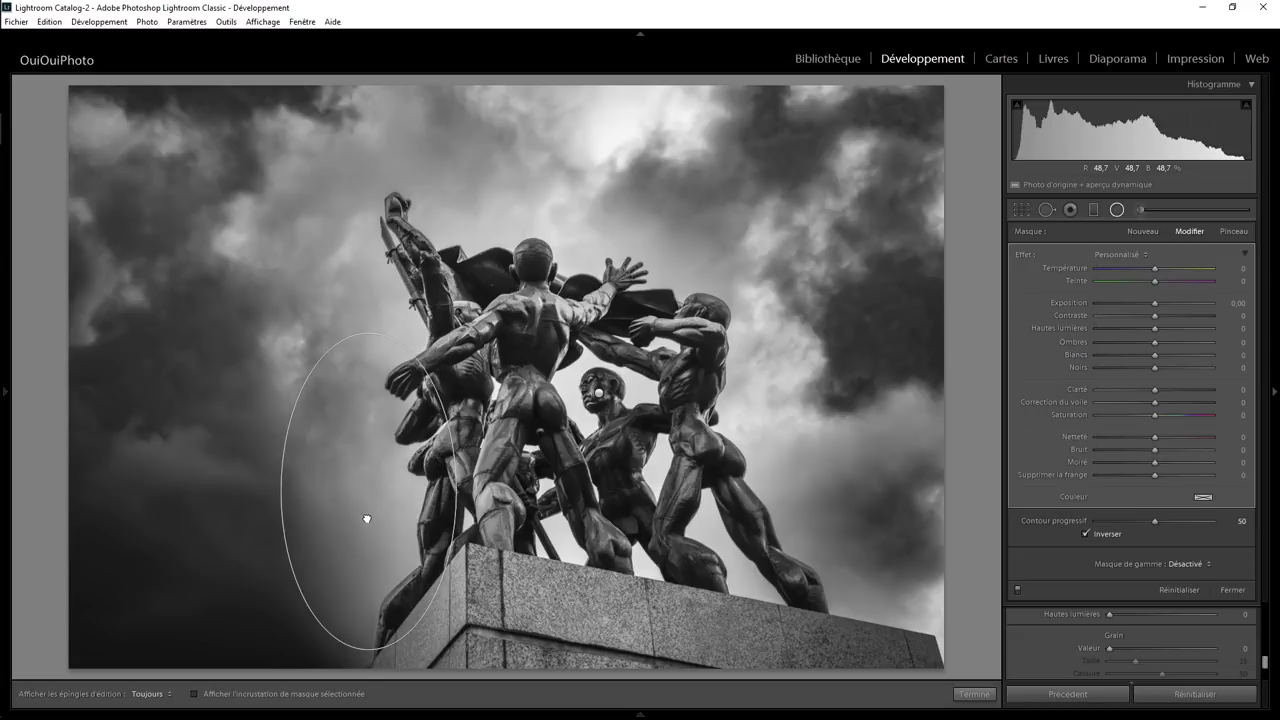
left_click_drag(361, 356, 363, 322)
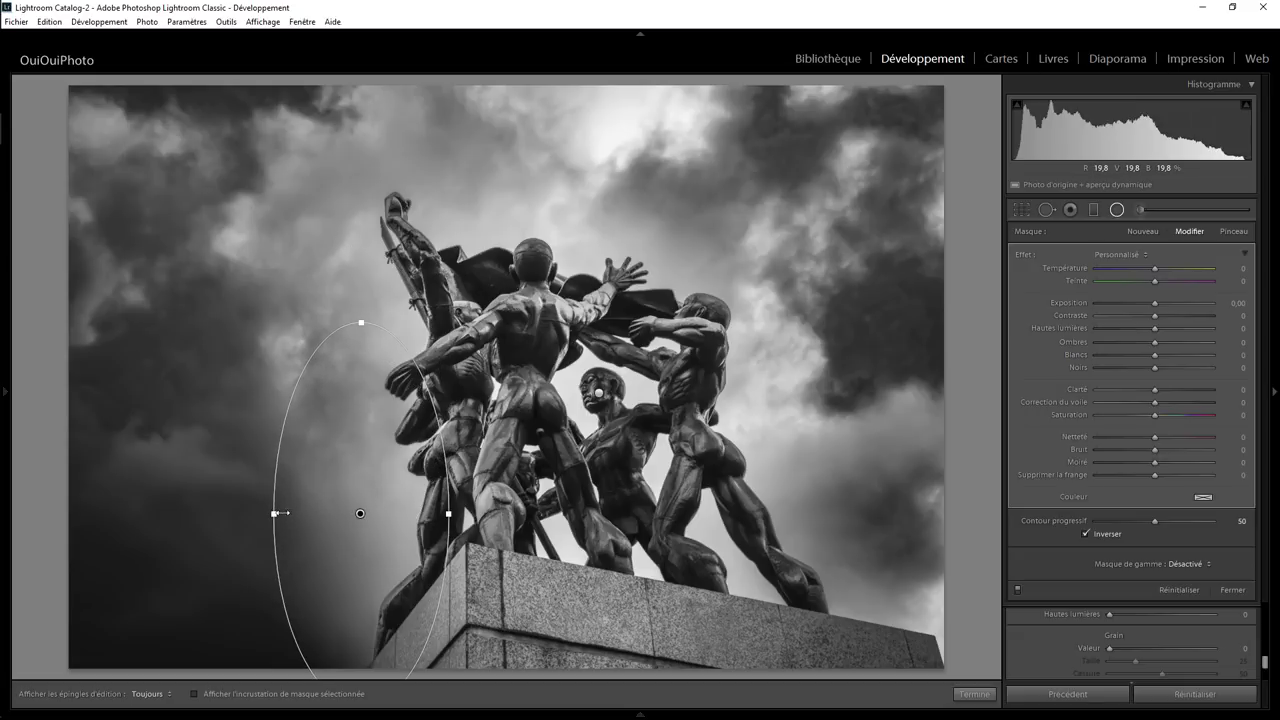
left_click_drag(276, 514, 282, 514)
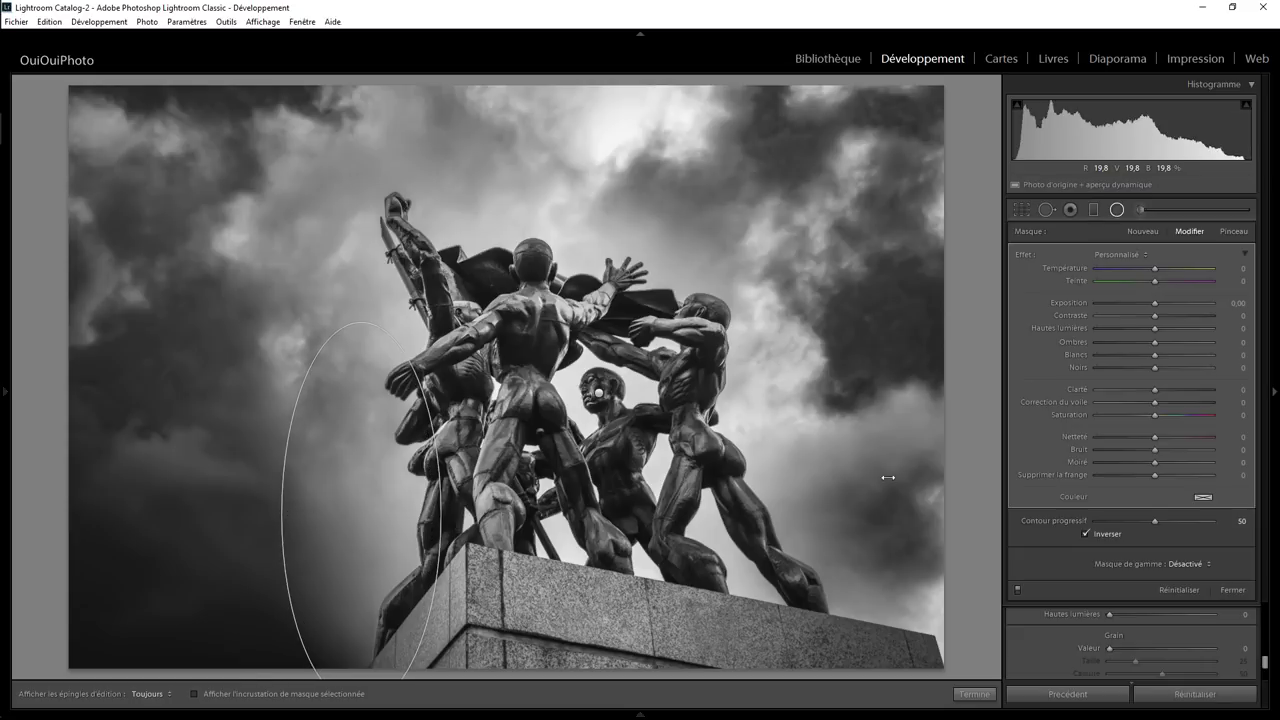
left_click_drag(1154, 302, 1142, 297)
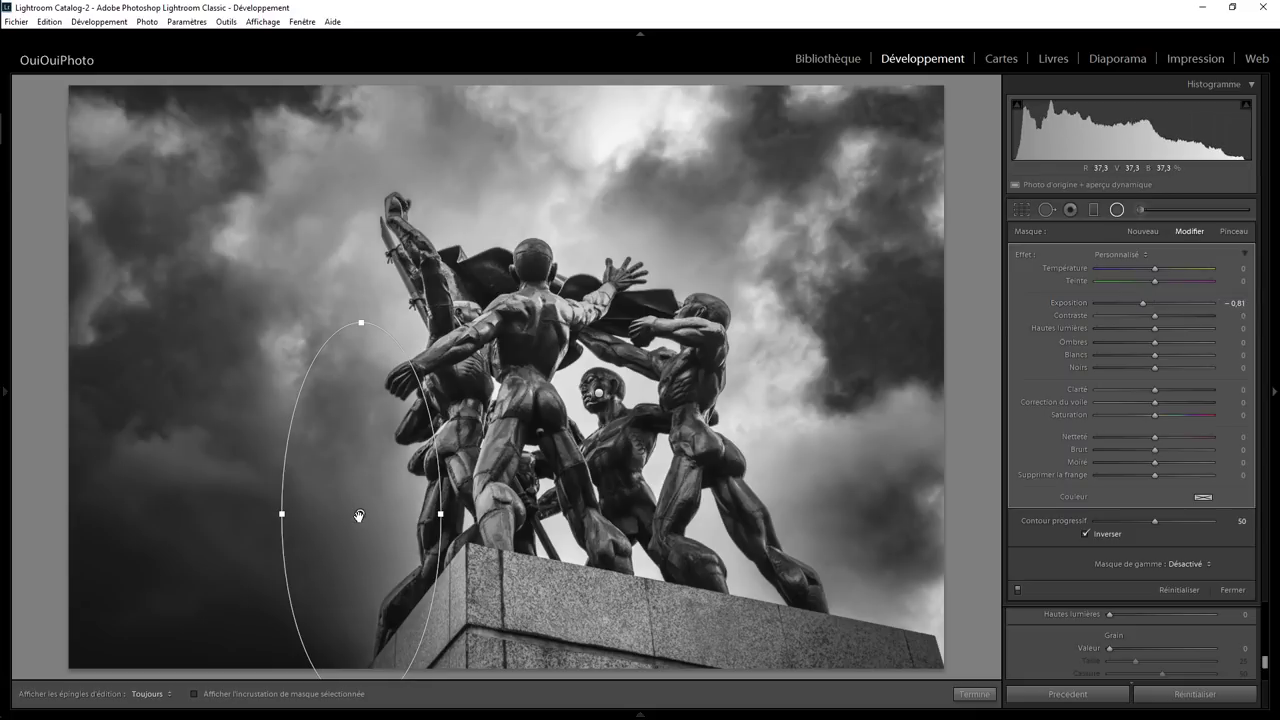
left_click_drag(359, 515, 374, 494)
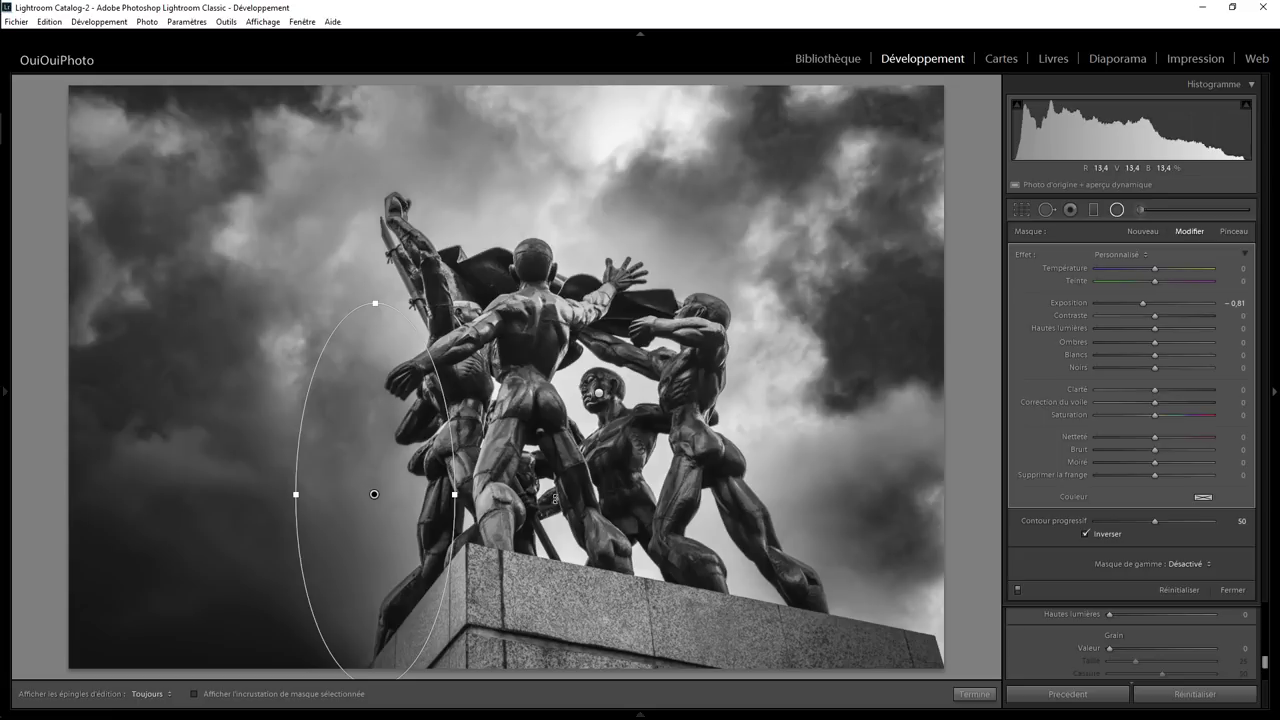
left_click(973, 694)
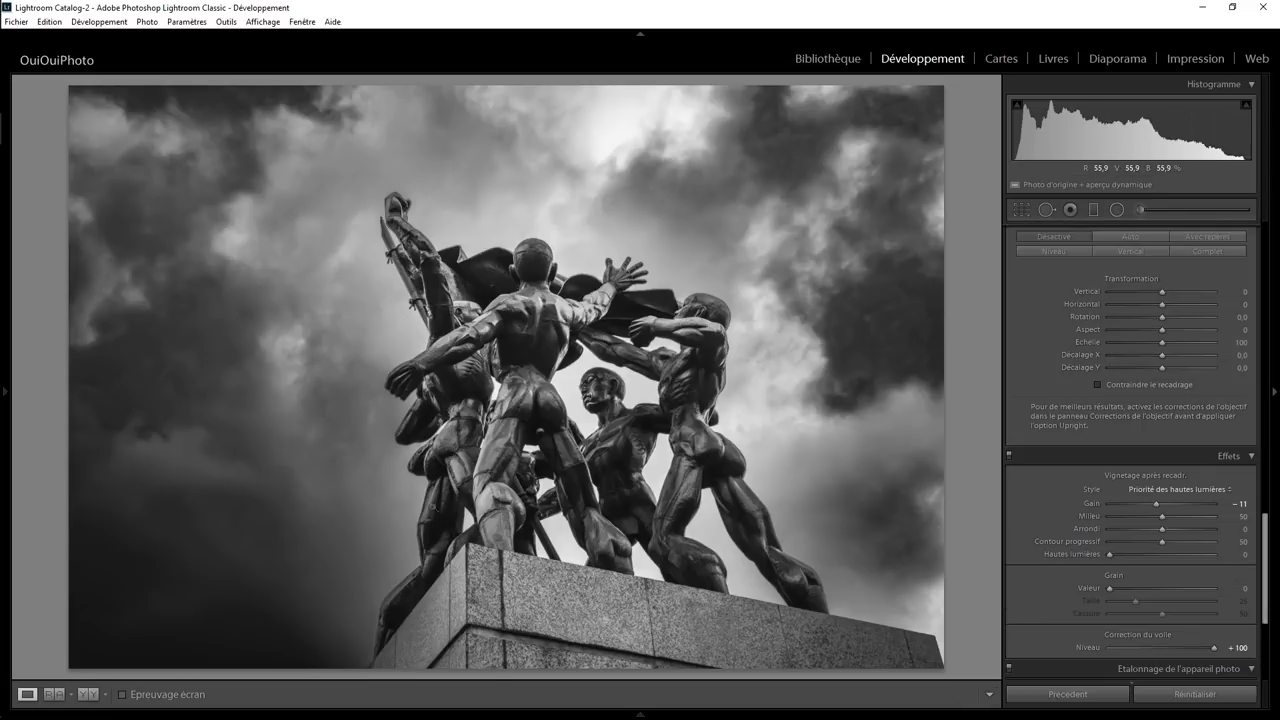
- Heal a sky patch left of the statue, reselect its source and lower opacity to 78
left_click(1046, 210)
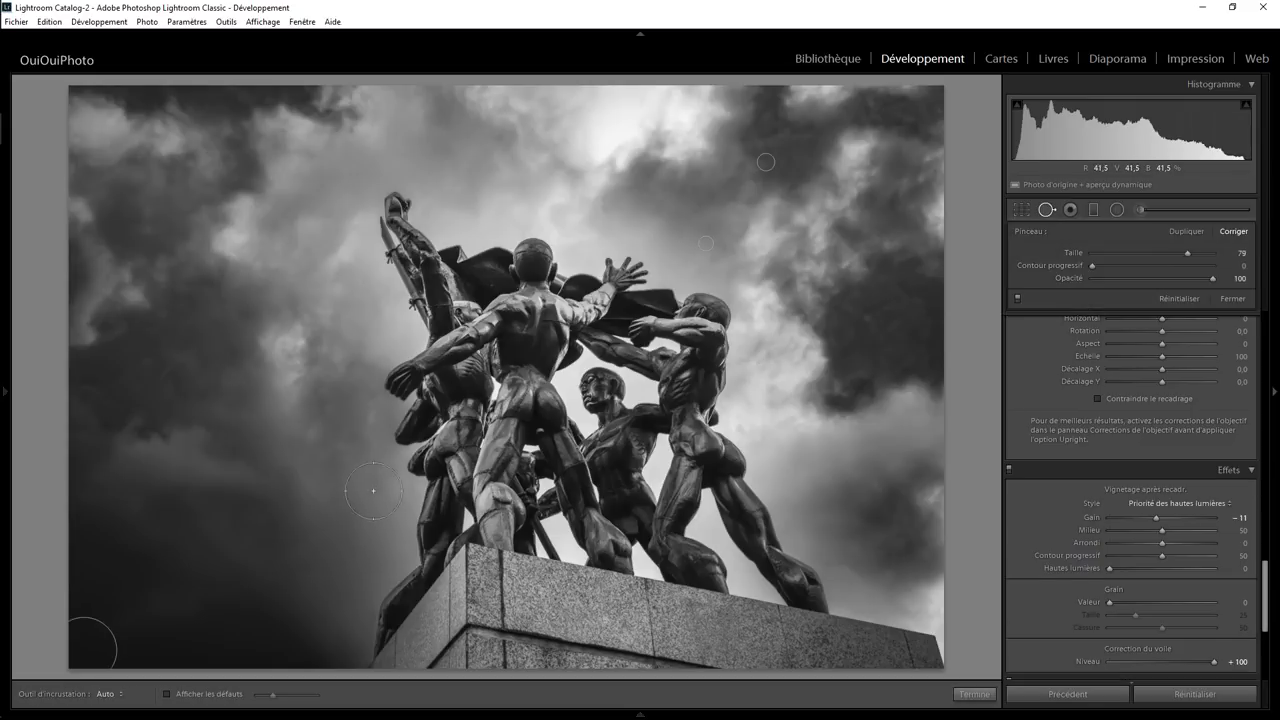
scroll(362, 463, "up", 2)
mouse_move(362, 463)
left_mouse_down()
mouse_move(377, 545)
mouse_move(346, 569)
mouse_move(366, 483)
mouse_move(389, 491)
mouse_move(354, 436)
mouse_move(330, 469)
mouse_move(357, 554)
mouse_move(338, 623)
mouse_move(345, 583)
left_mouse_up()
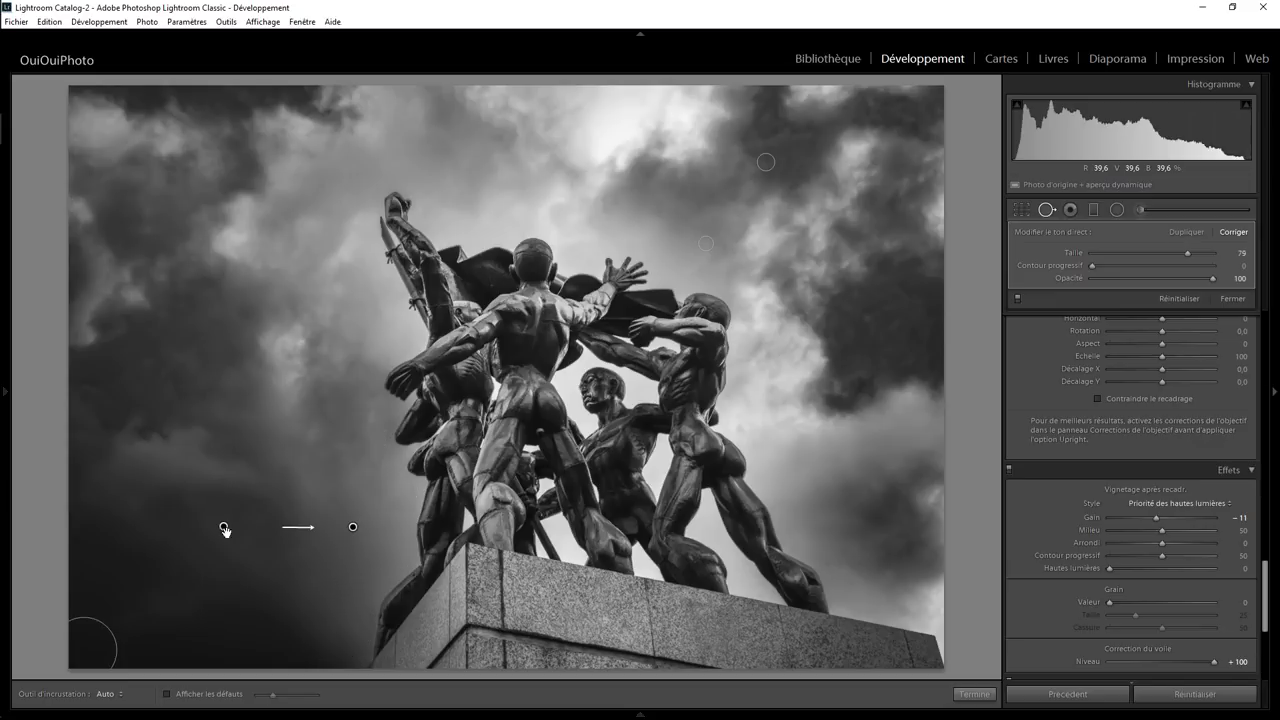
left_click_drag(225, 525, 234, 298)
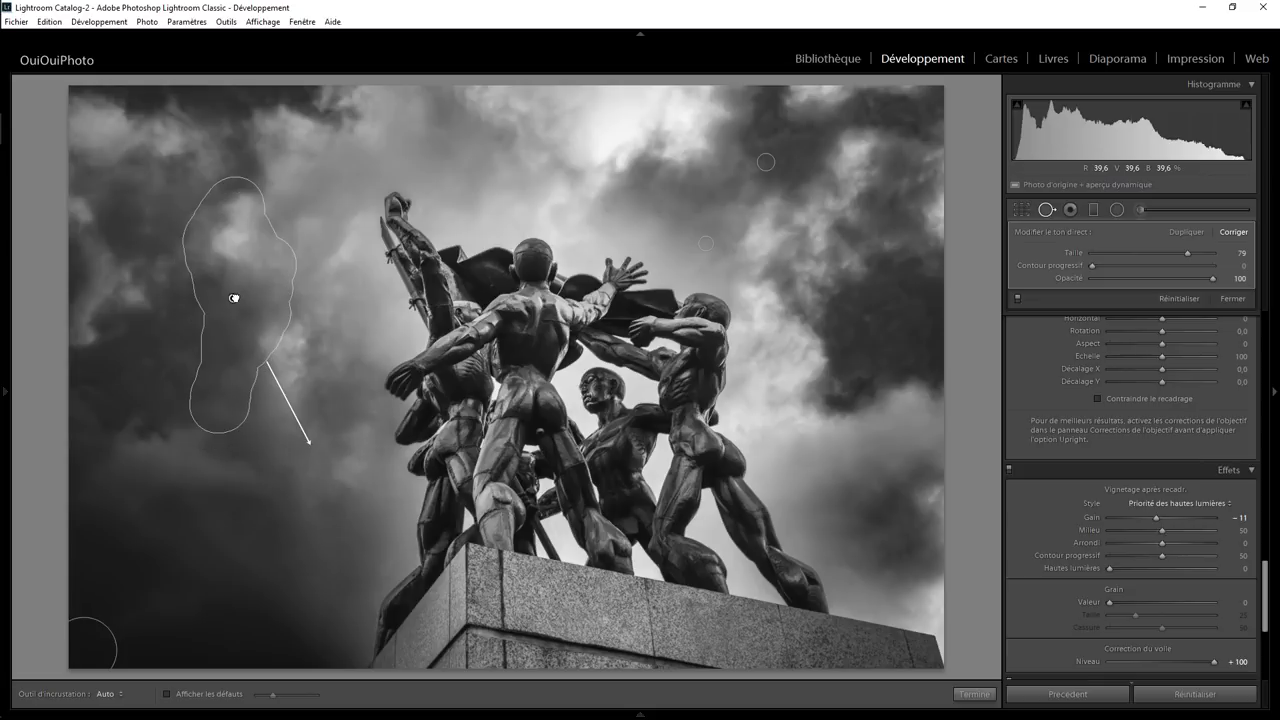
mouse_move(608, 137)
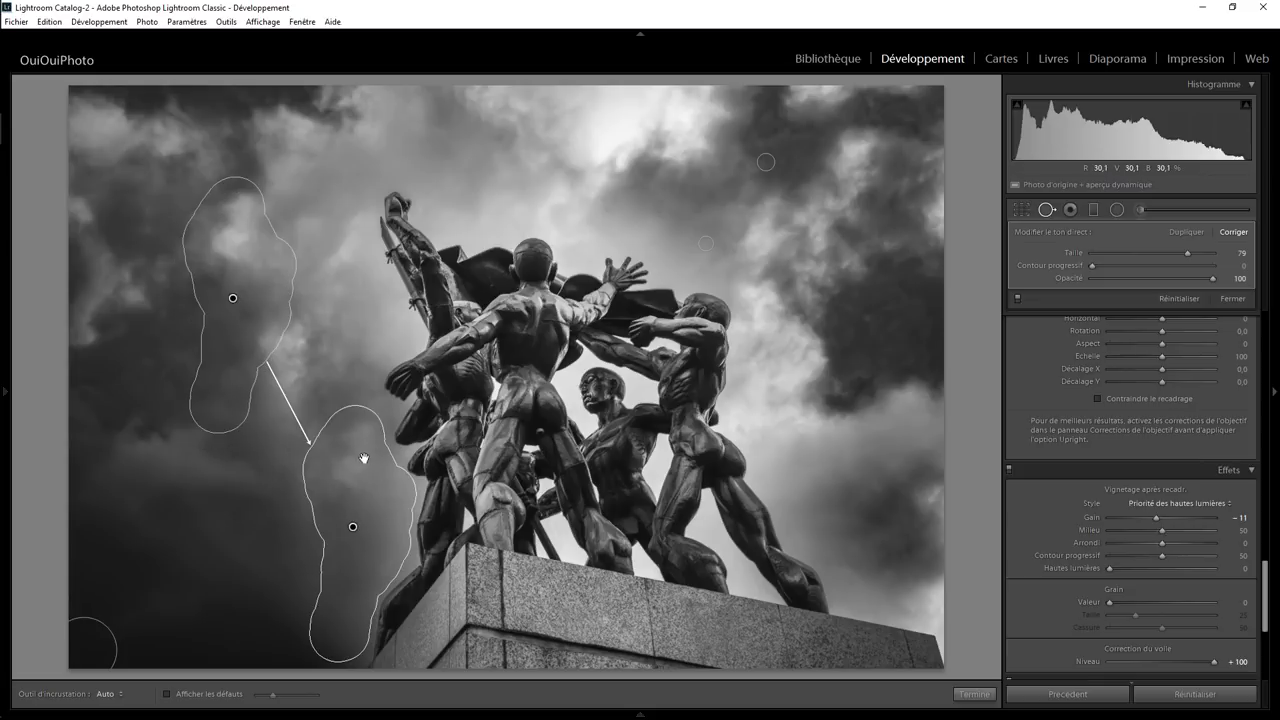
left_click_drag(1213, 278, 1152, 281)
- Heal a spot in the clouds above the statue and adjust its placement
scroll(612, 140, "up", 5)
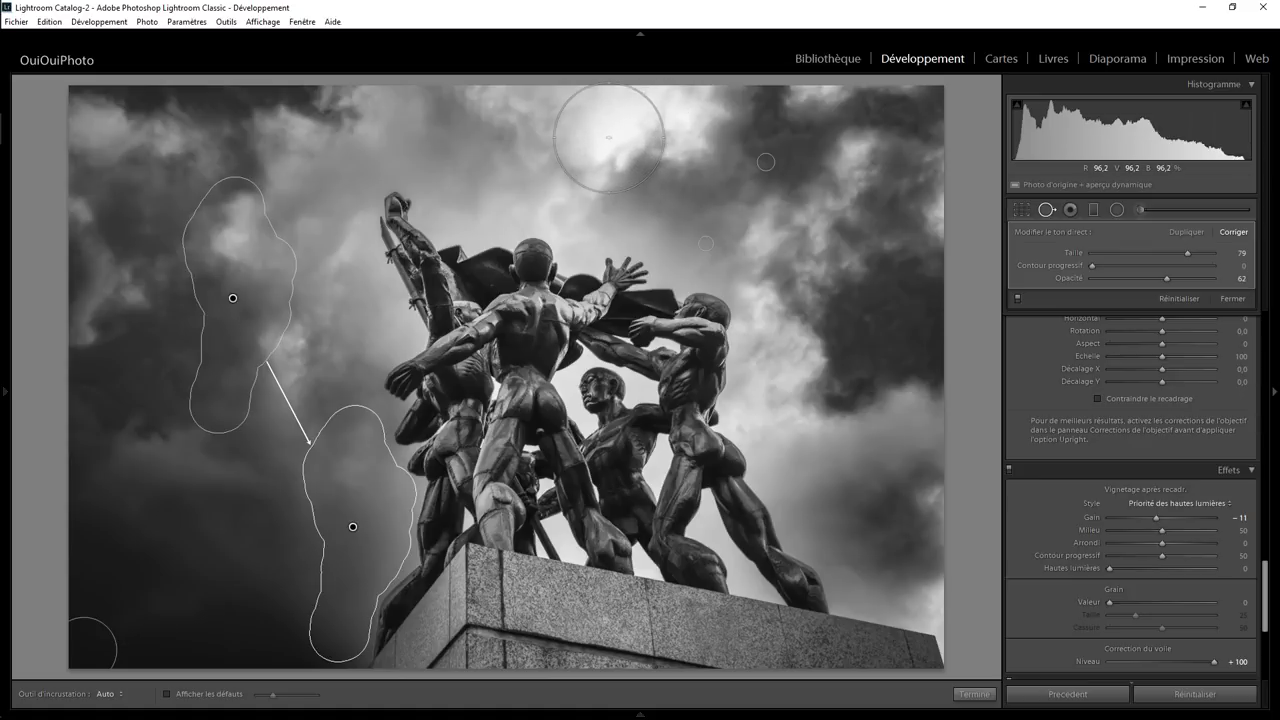
scroll(609, 137, "up", 1)
mouse_move(610, 131)
left_mouse_down()
mouse_move(295, 194)
mouse_move(475, 122)
left_mouse_up()
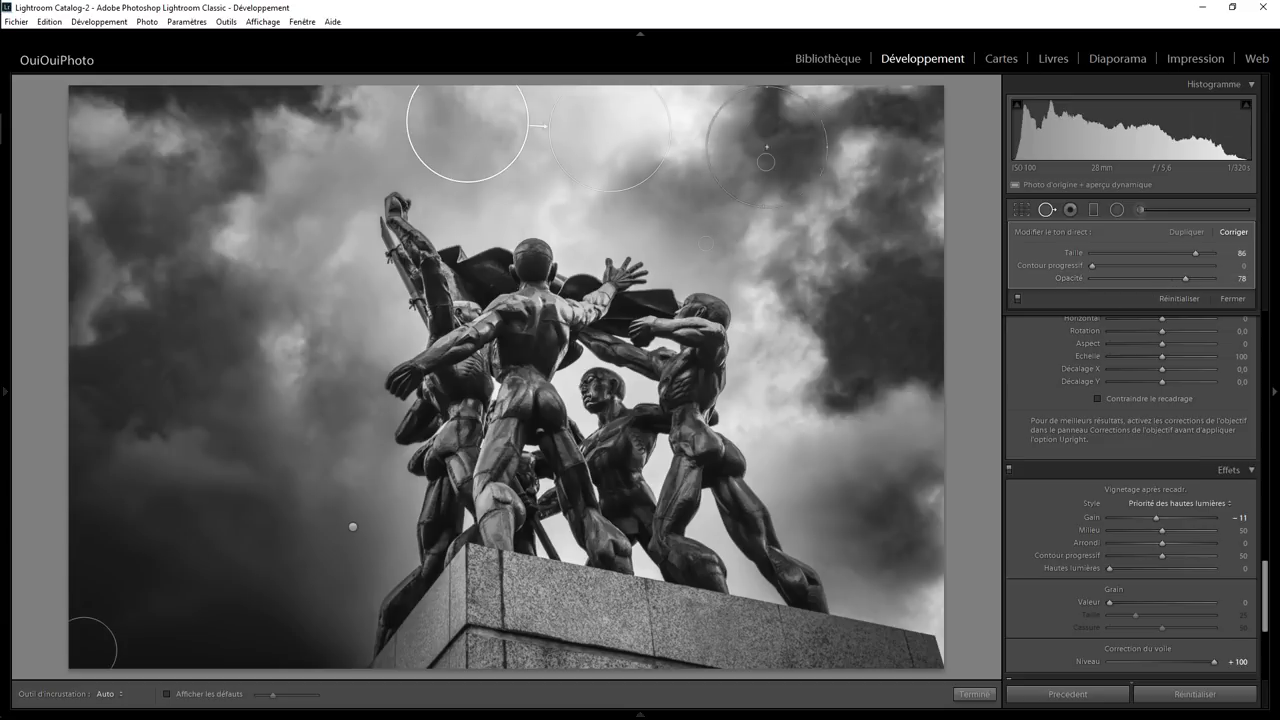
mouse_move(591, 101)
left_mouse_down()
mouse_move(689, 109)
mouse_move(667, 99)
left_mouse_up()
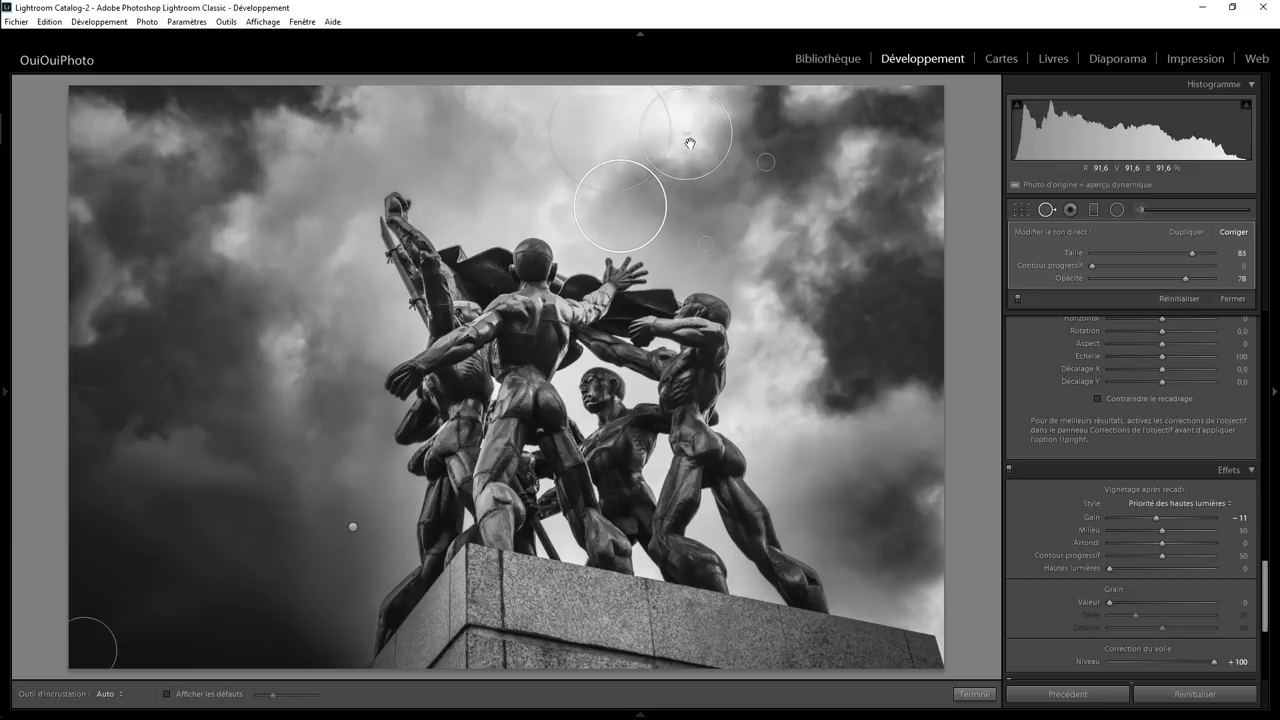
key("ctrl+z")
left_click_drag(463, 136, 435, 137)
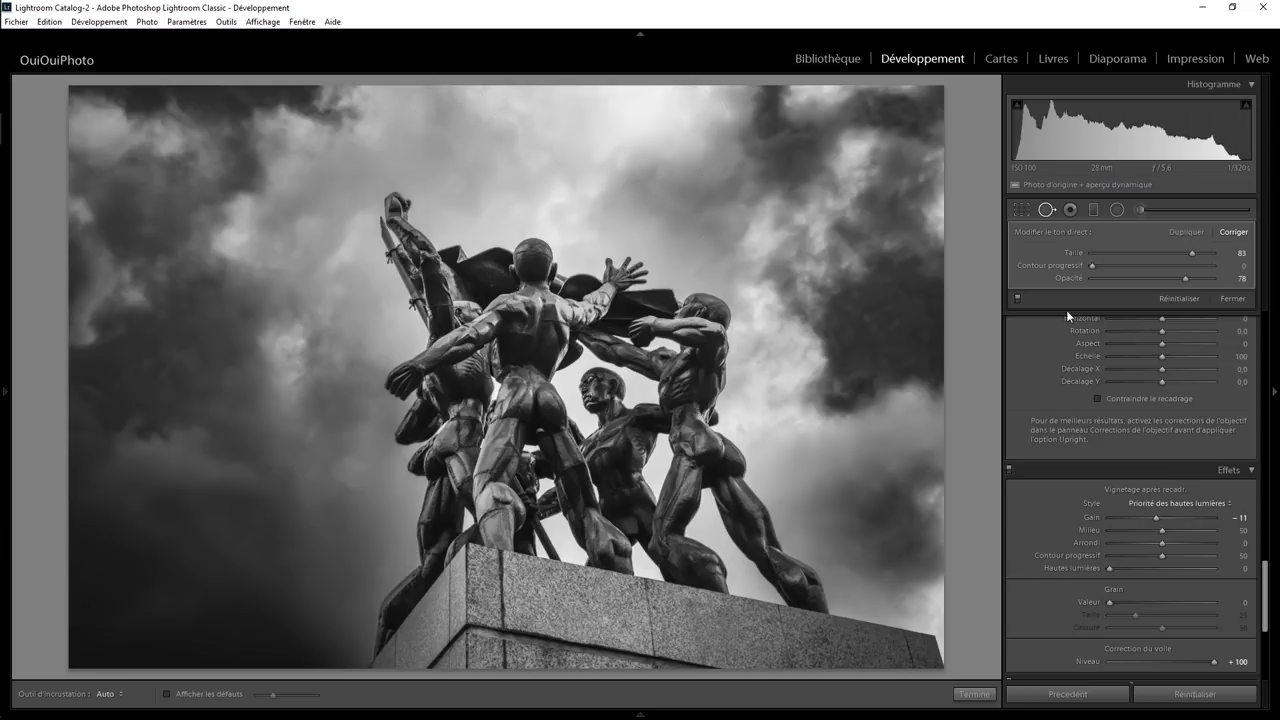
- Add a small radial filter at the pedestal's right corner with Highlights −36
left_click(1119, 210)
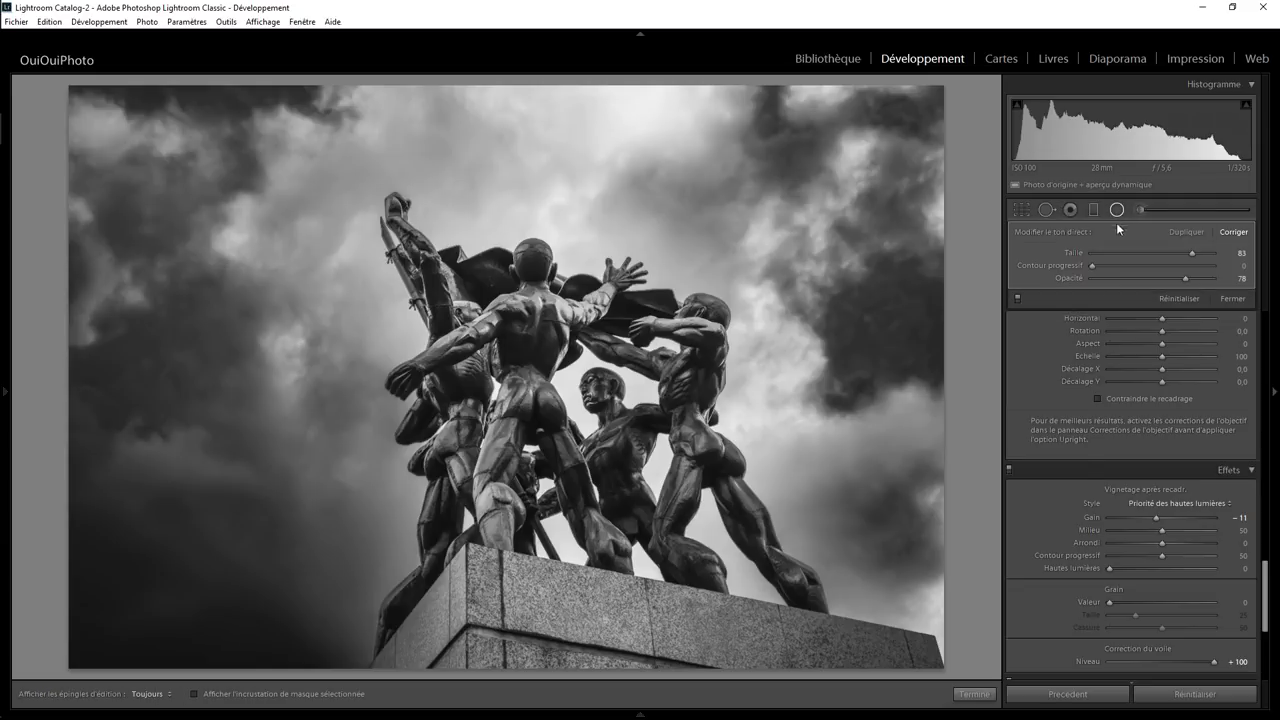
left_click_drag(935, 606, 959, 667)
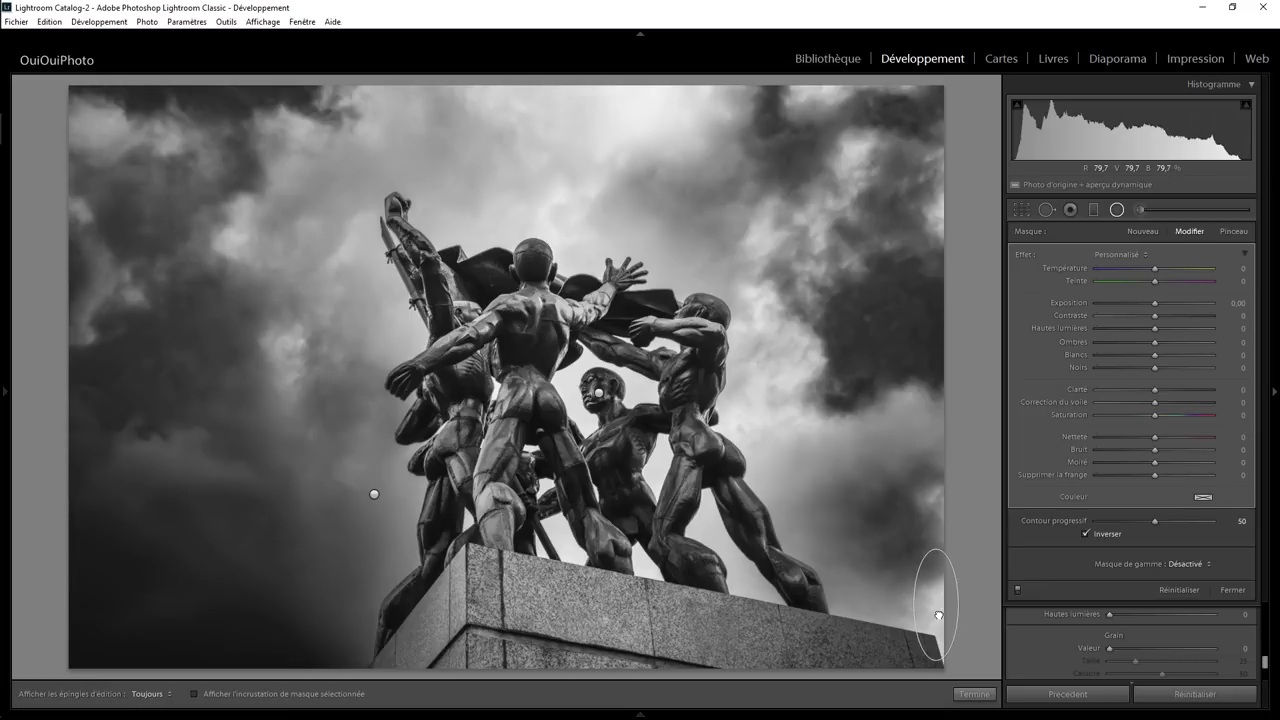
left_click_drag(939, 617, 942, 619)
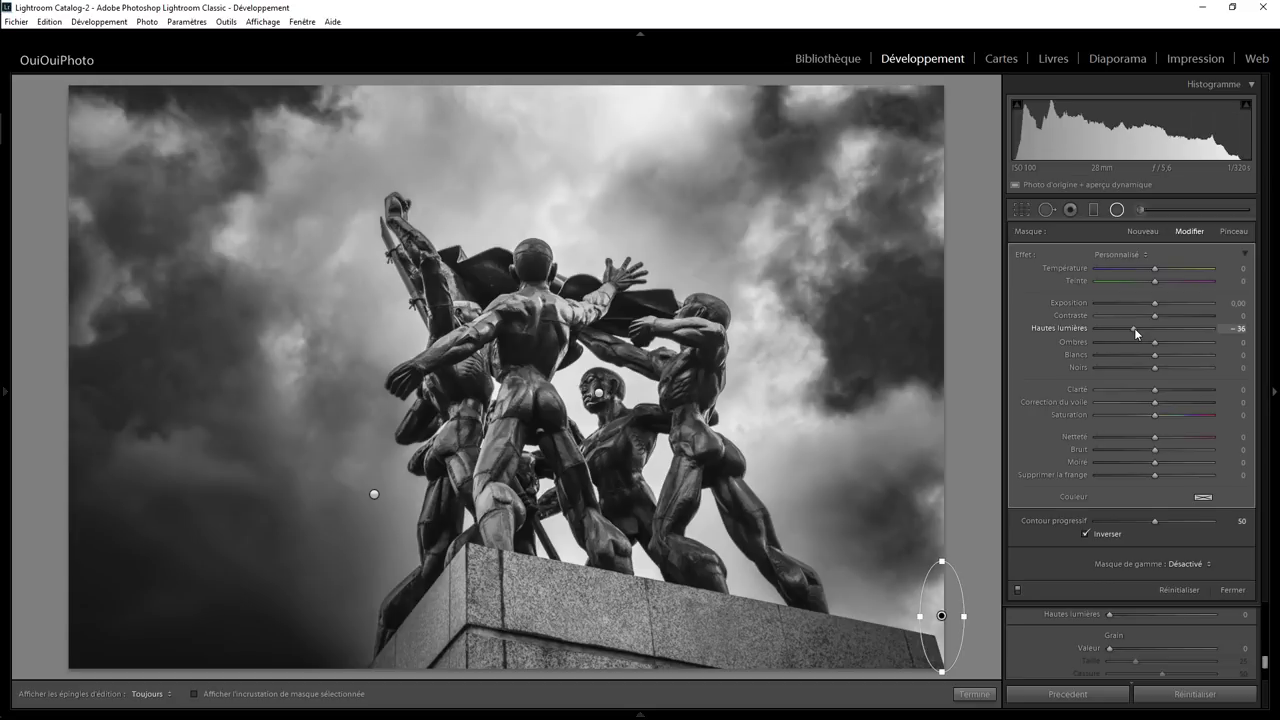
left_click(973, 694)
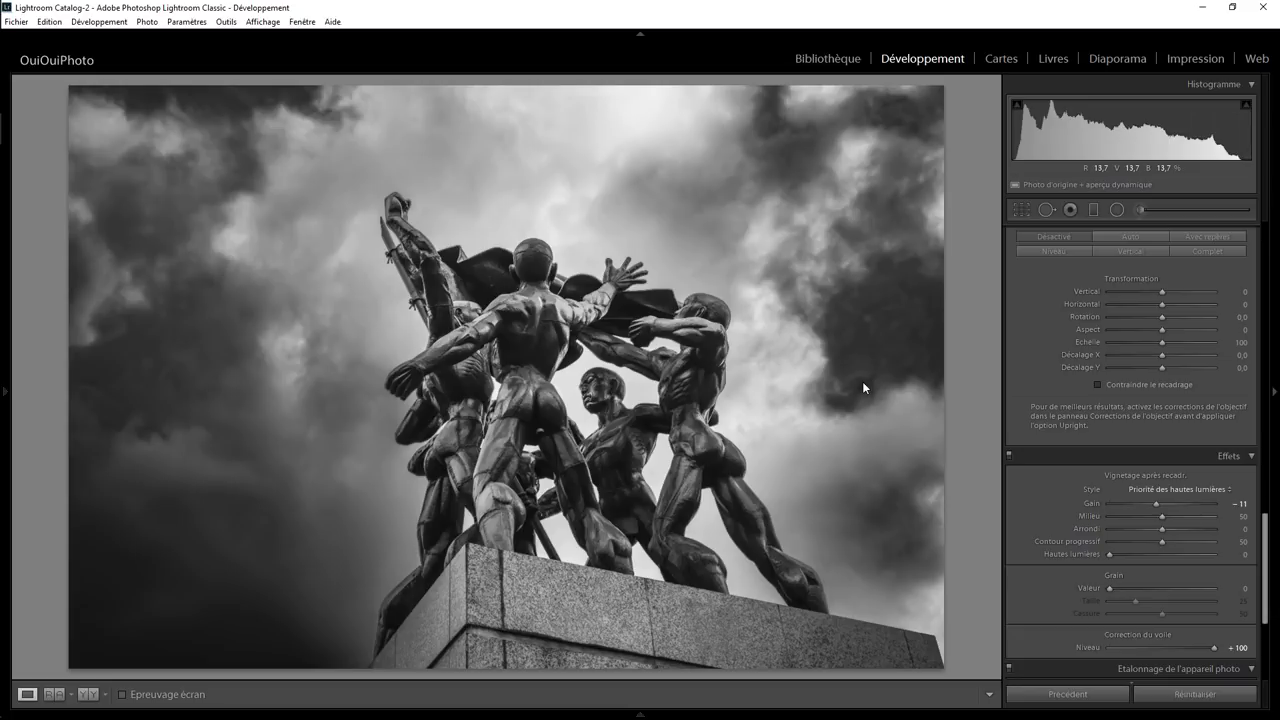
- Inspect the raised arm up close and enable Remove Chromatic Aberration in lens corrections
left_click(415, 223)
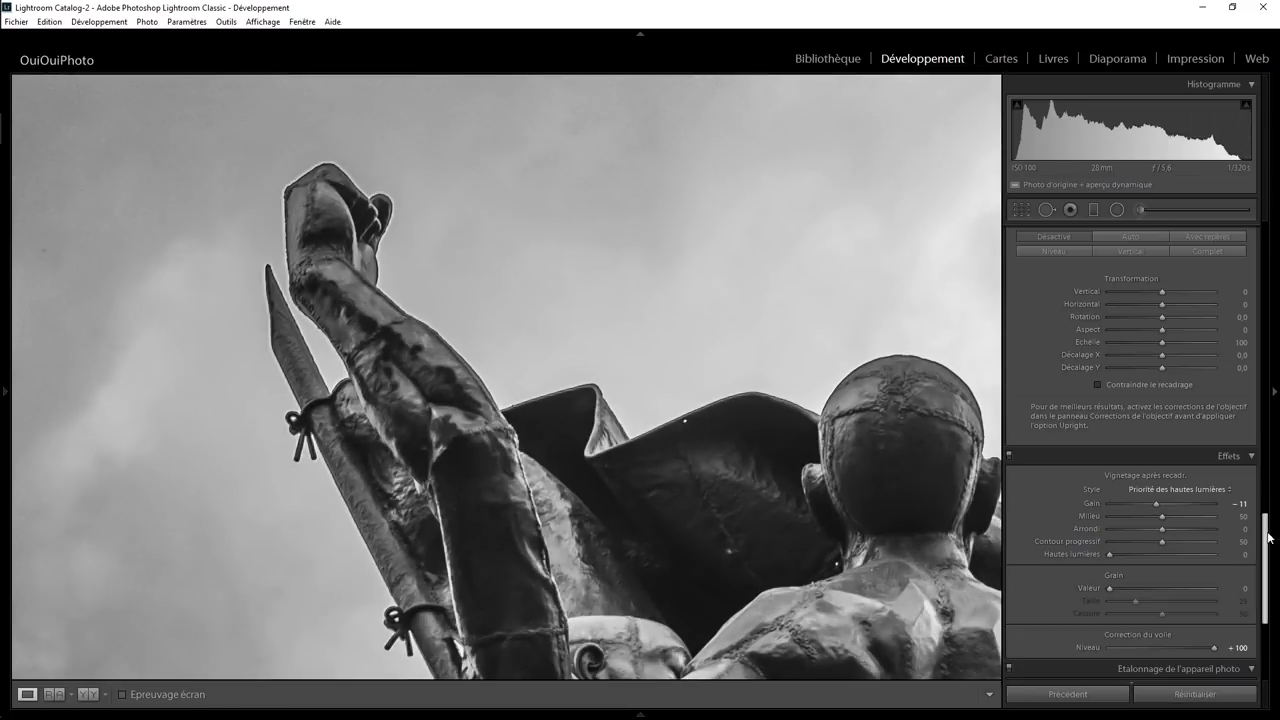
left_click_drag(1268, 538, 1268, 454)
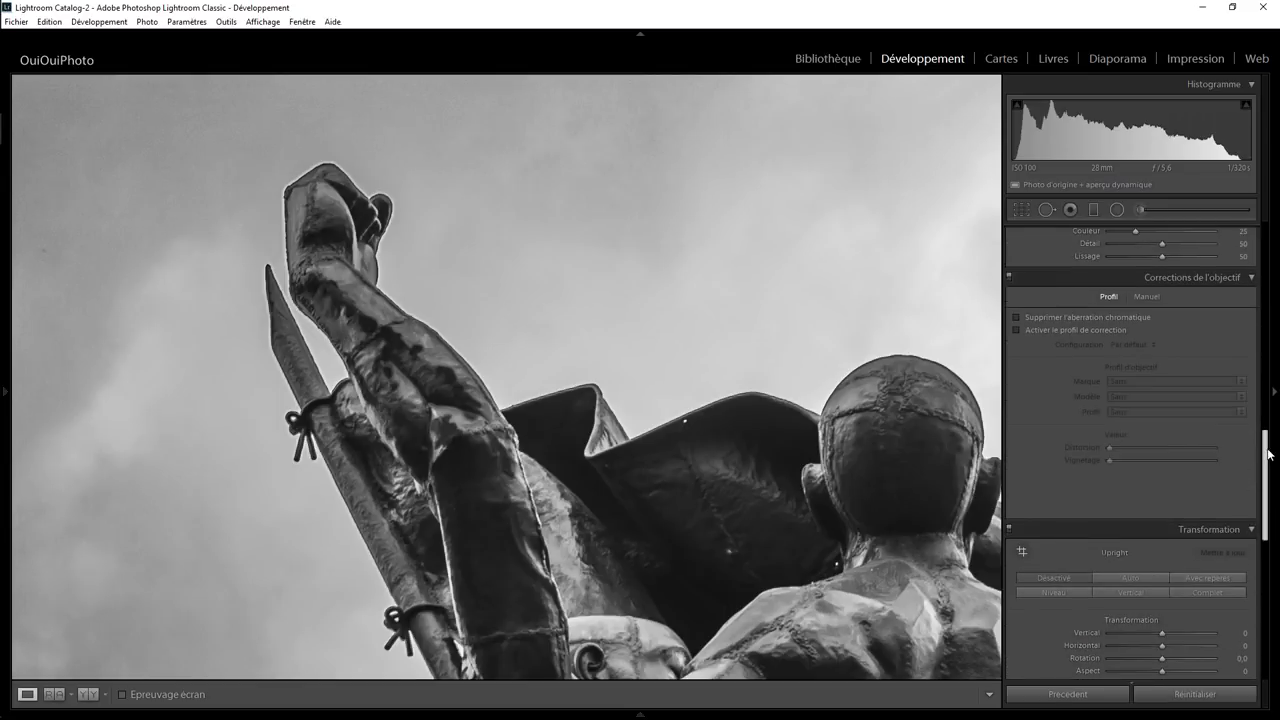
left_click(1020, 317)
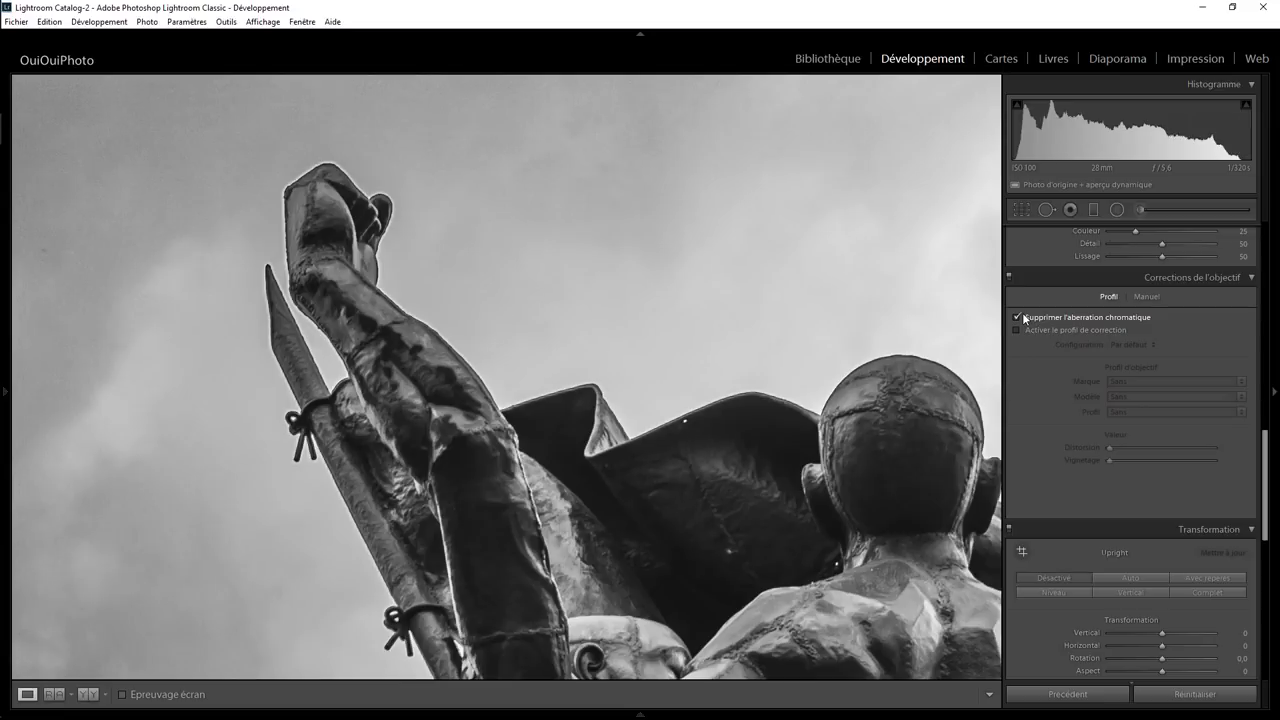
left_click(399, 258)
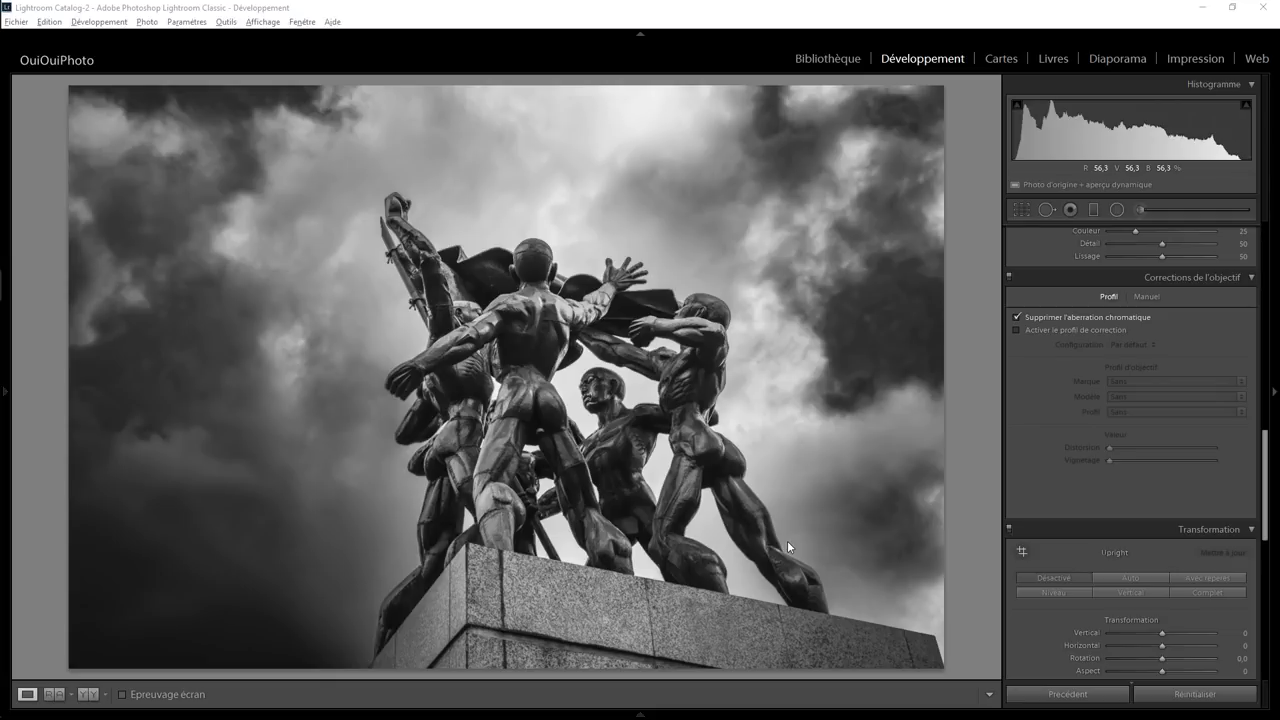
key("backslash")
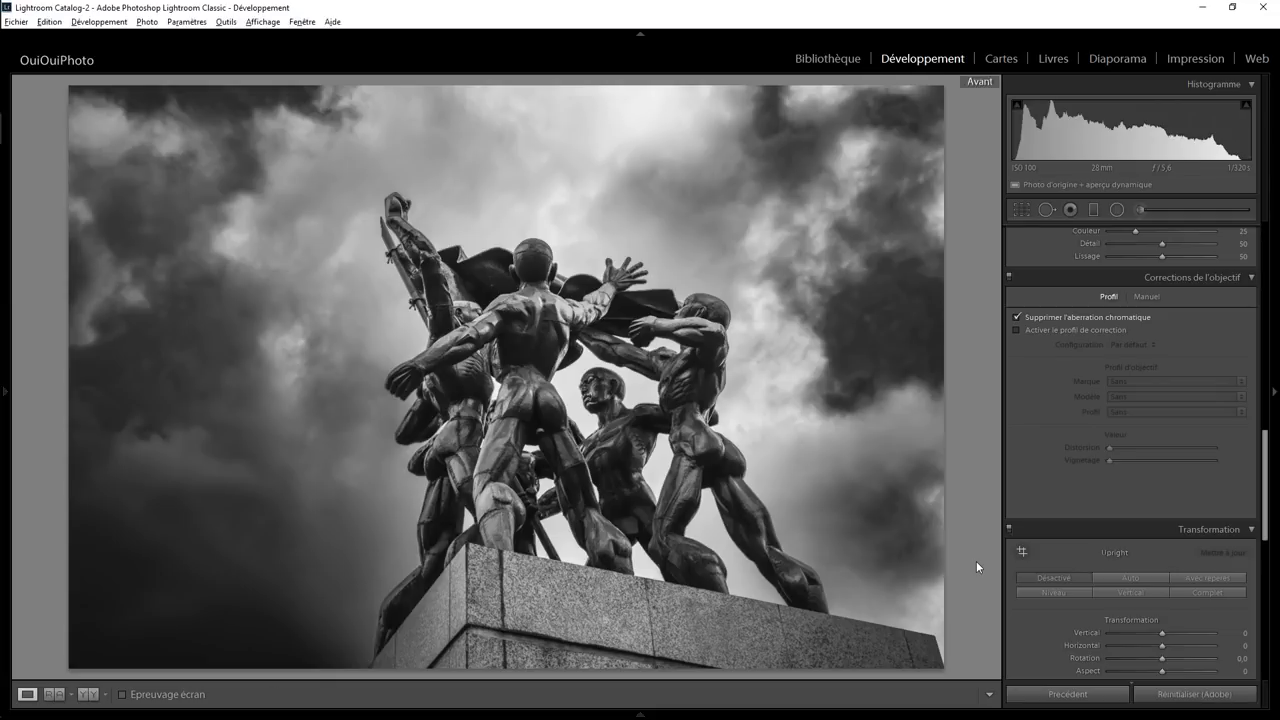
key("backslash")
key("backslash")
key("backslash")
key("backslash")
key("backslash")
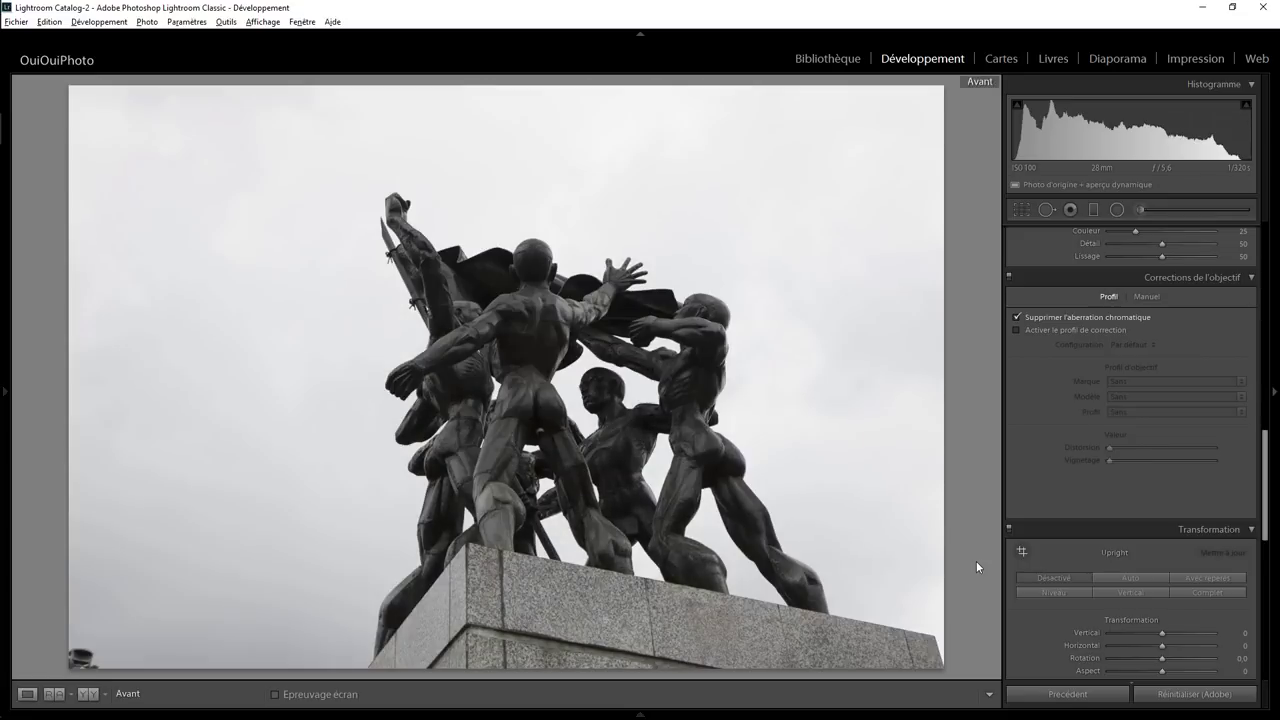
key("backslash")
key("backslash")
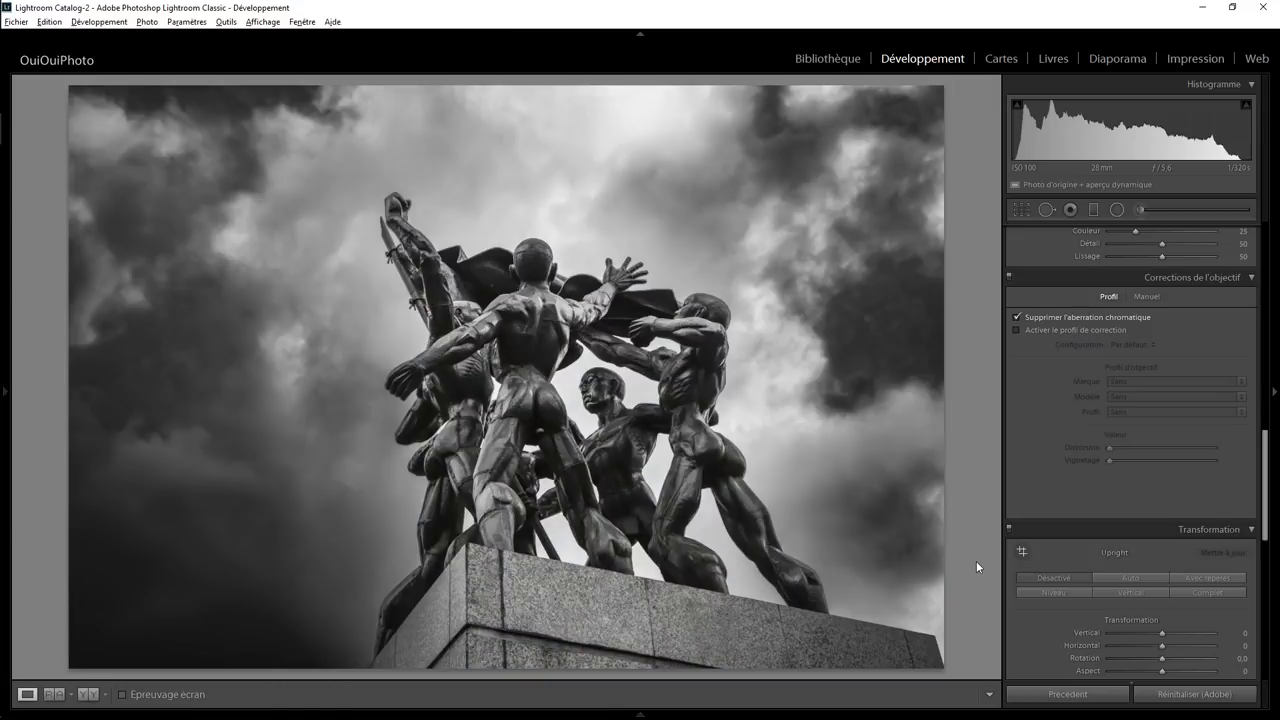
key("backslash")
key("backslash")
key("backslash")
key("backslash")
key("backslash")
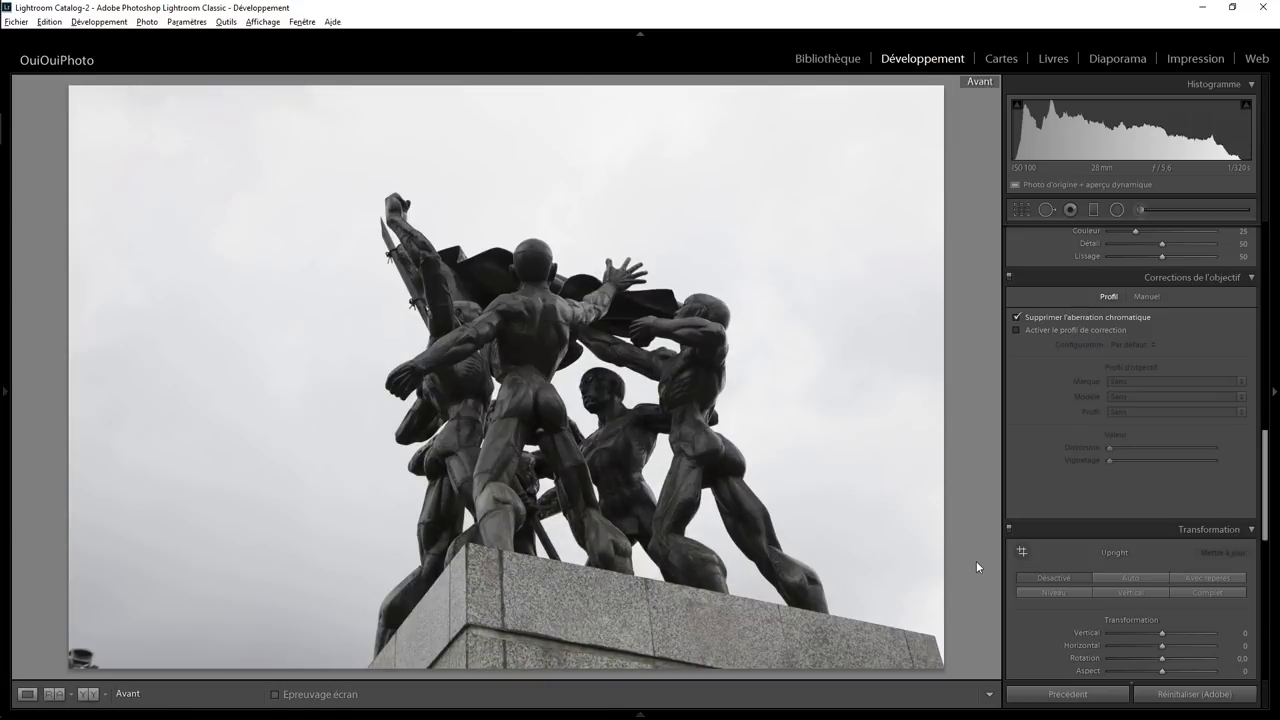
key("backslash")
key("backslash")
key("backslash")
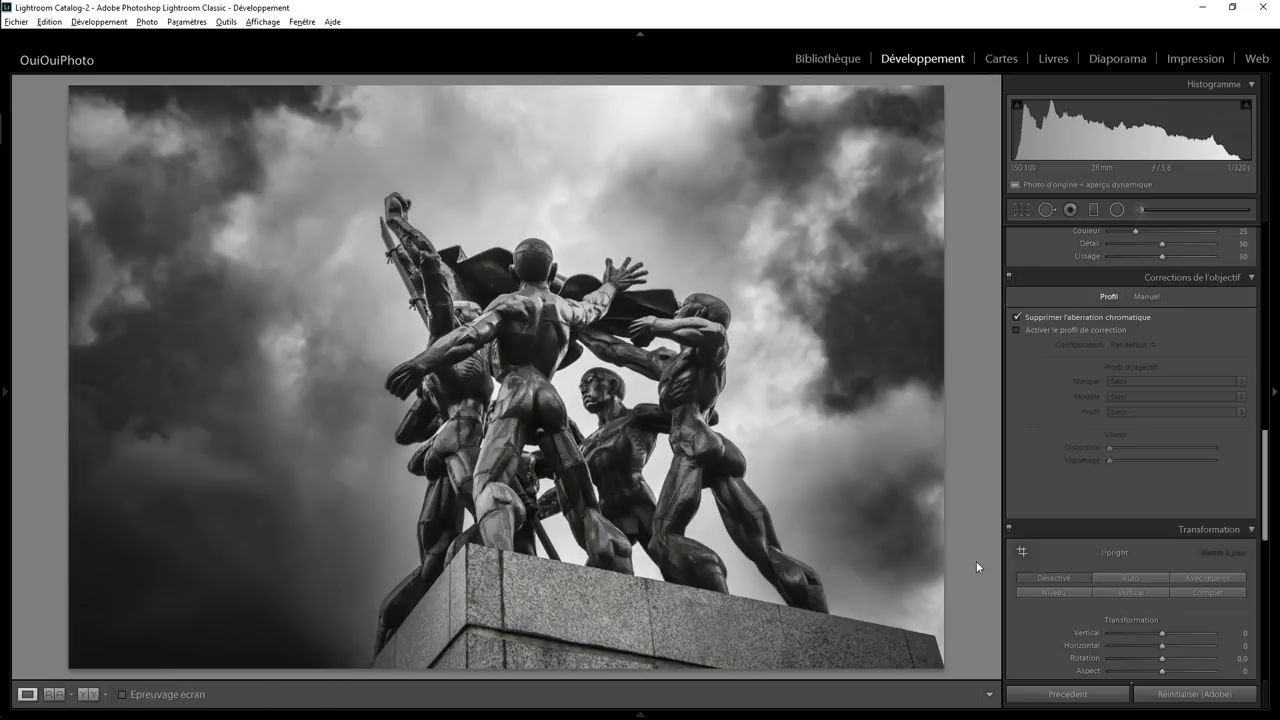